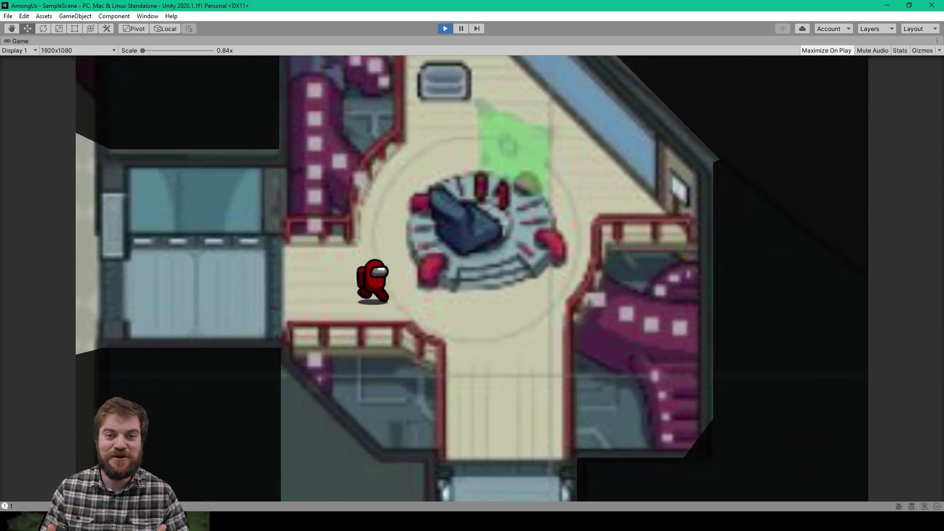
# Walk the red crewmate down, then up-right and up-left around the cafeteria crewmates
pyautogui.press('s')
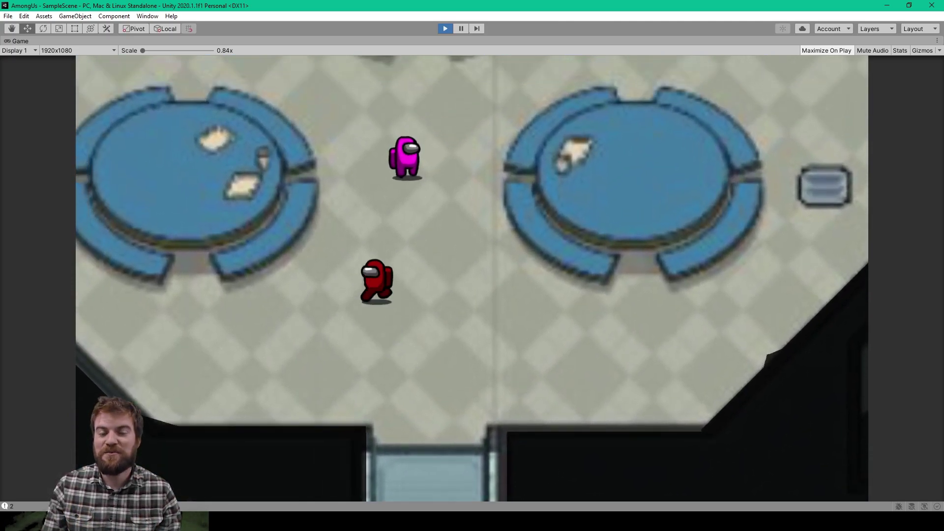
pyautogui.hotkey('w', 'd')
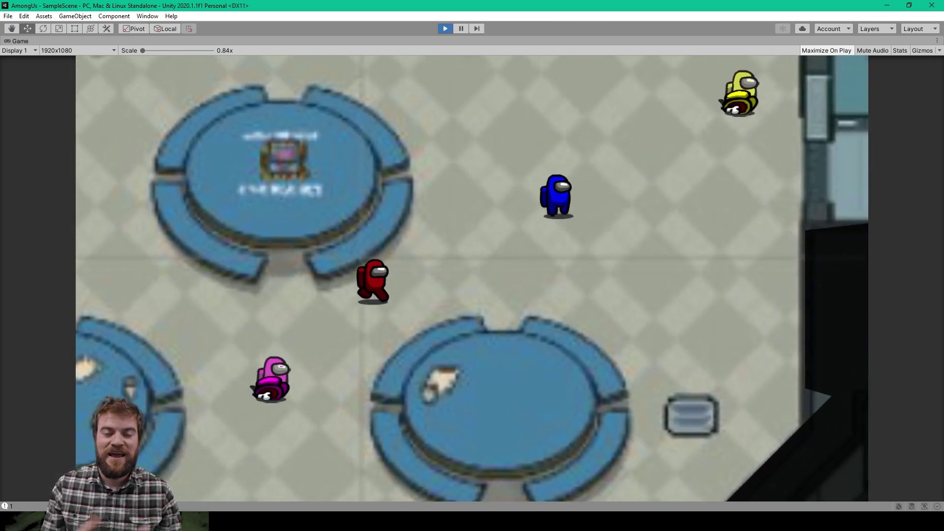
pyautogui.hotkey('w', 'a')
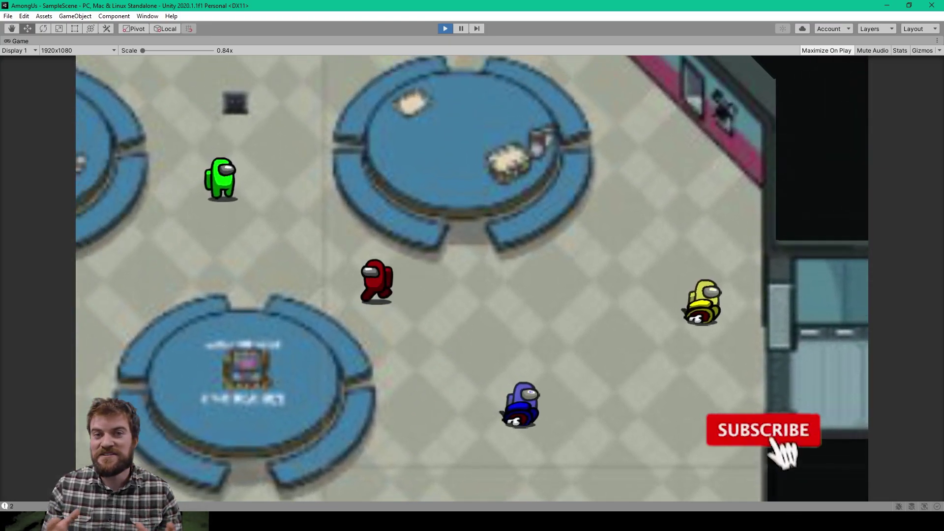
# Walk the red crewmate down-left and then right through the cafeteria
pyautogui.press('s')
pyautogui.press('a')
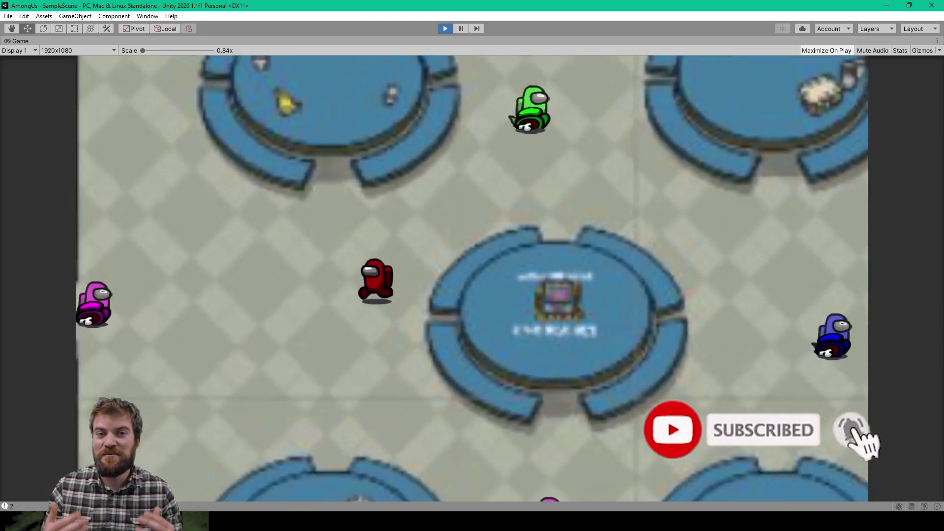
pyautogui.press('d')
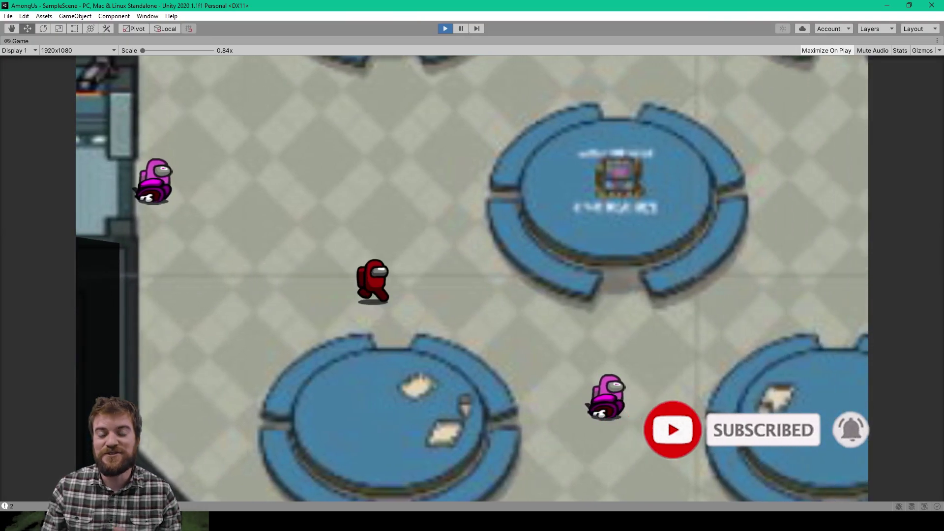
pyautogui.press('s')
pyautogui.press('s')
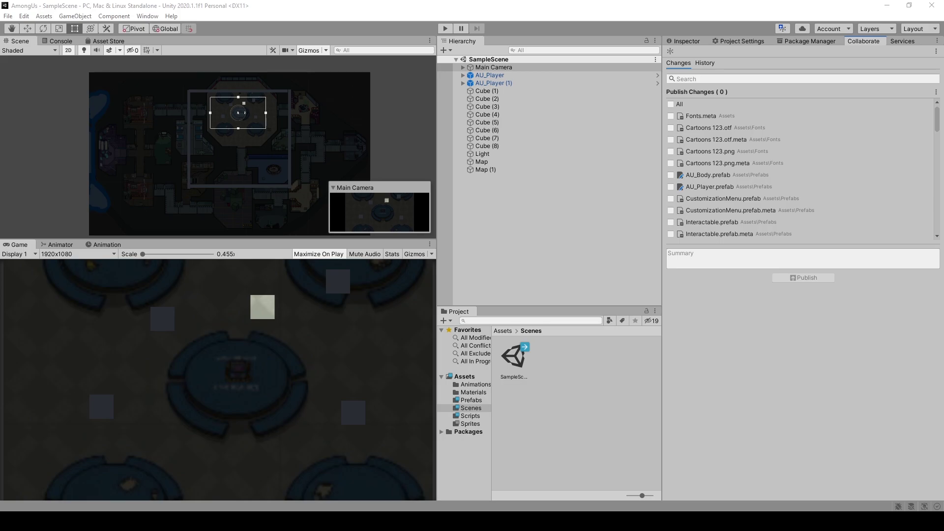
# Run the scene again and move the player up-left, down, then down-right across the centre table
pyautogui.hotkey('ctrl', 'p')
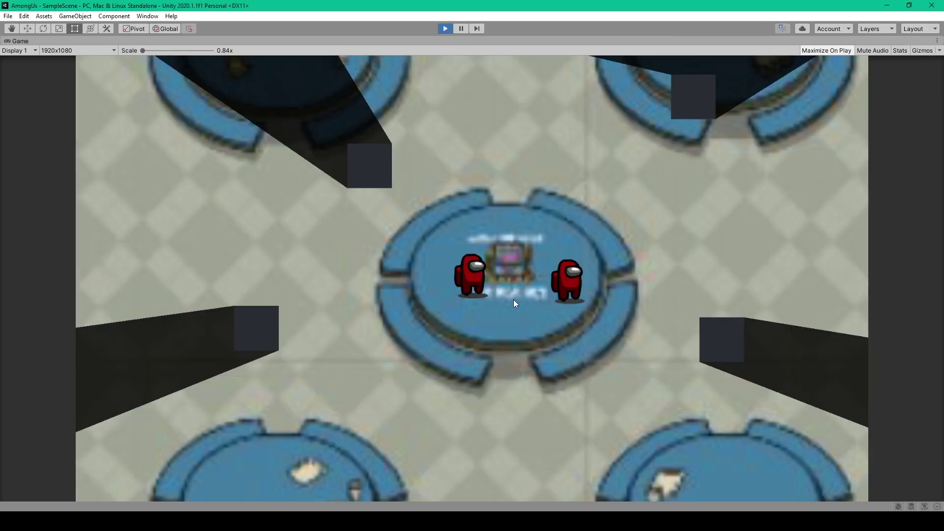
pyautogui.press('w')
pyautogui.press('a')
pyautogui.press('s')
pyautogui.press('s')
pyautogui.press('d')
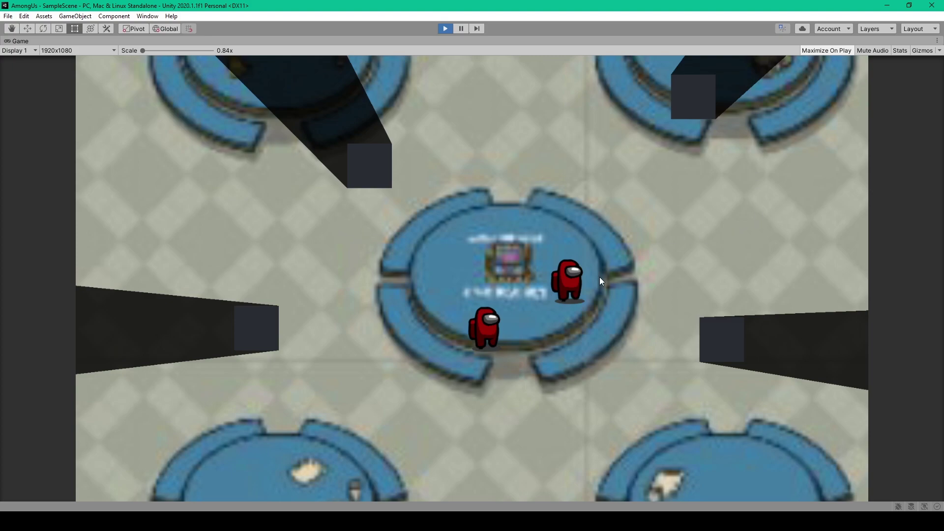
# Walk the player toward the bottom-right table, back below the centre table, and past a cube
pyautogui.press('s')
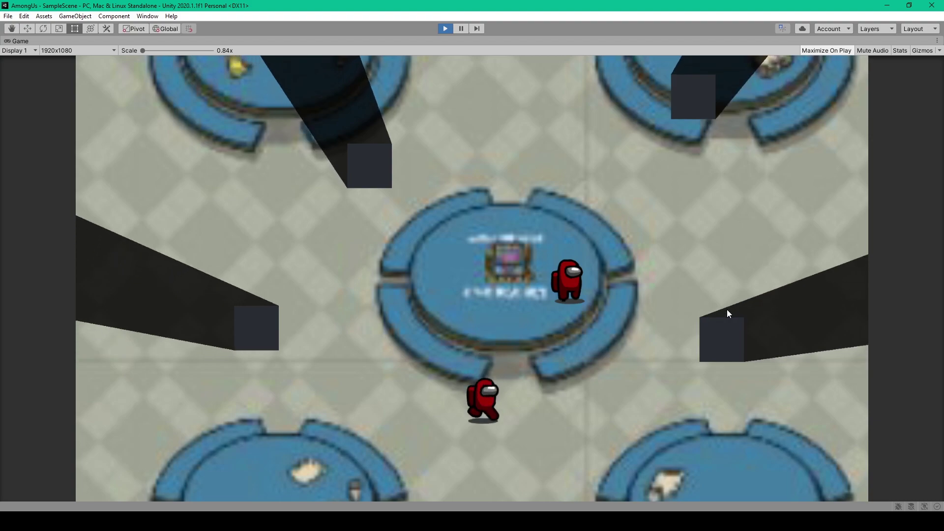
pyautogui.press('d')
pyautogui.press('a')
pyautogui.press('w')
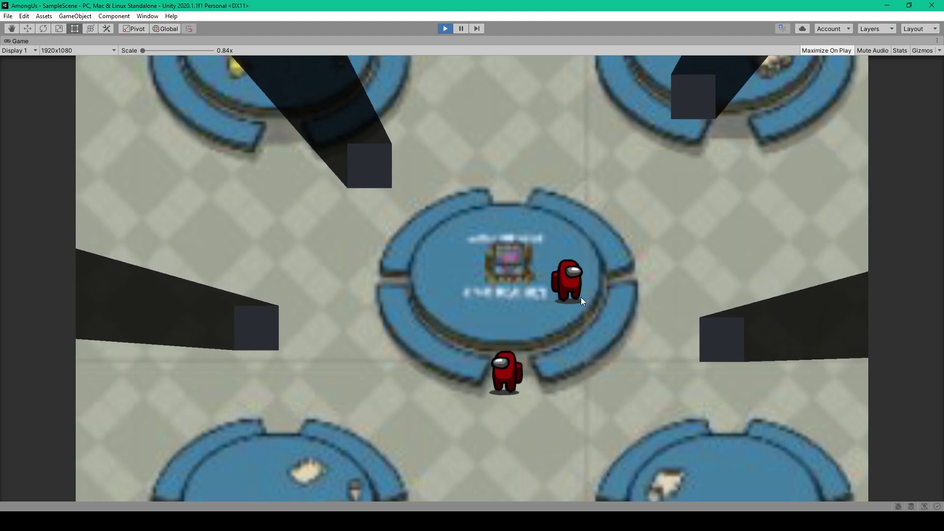
pyautogui.press('s')
pyautogui.press('d')
pyautogui.press('s')
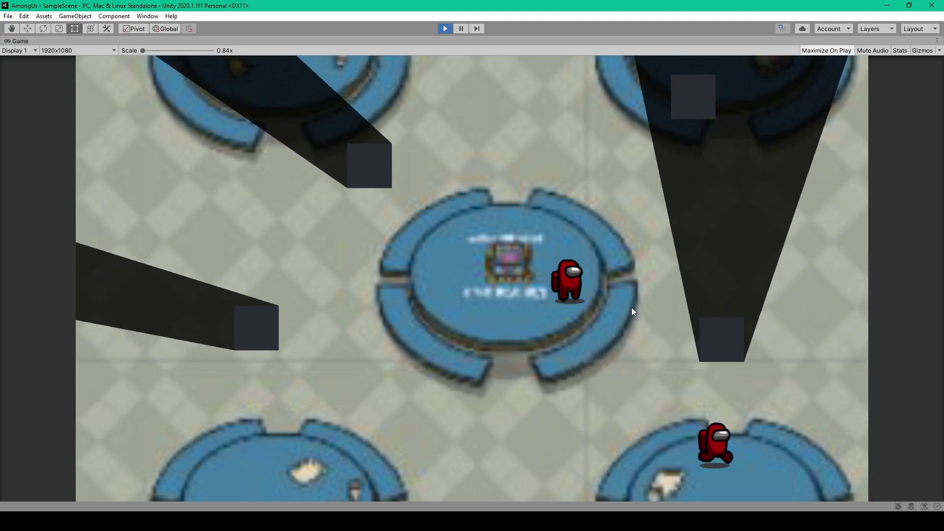
pyautogui.press('w')
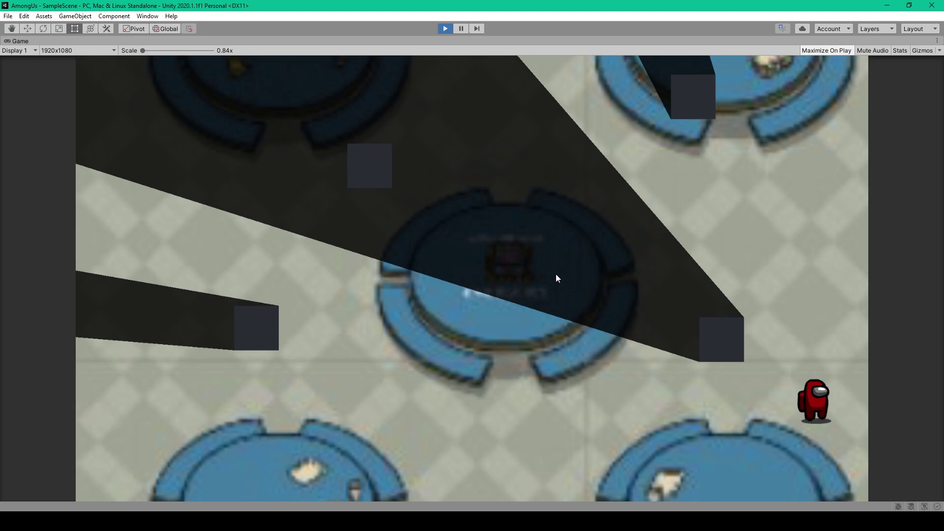
# Stop the game and scroll down the '2d Lighting Unity - HOW TO TUTORIAL' video's description
pyautogui.click(445, 28)
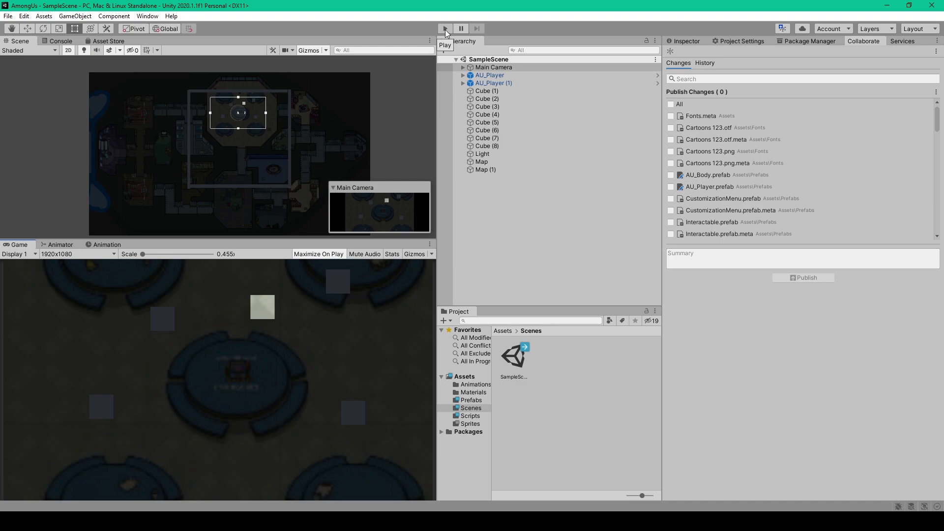
pyautogui.hotkey('alt', 'Tab')
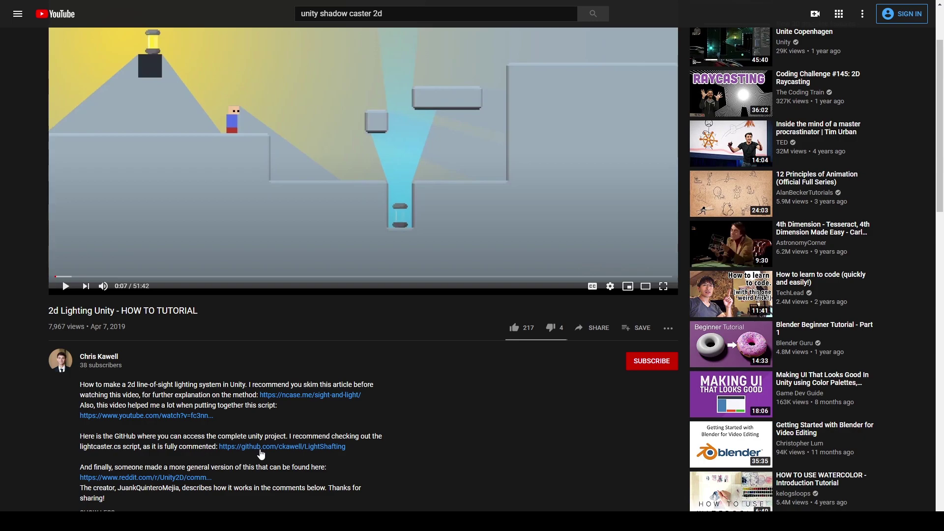
pyautogui.scroll(-1, 261, 455)
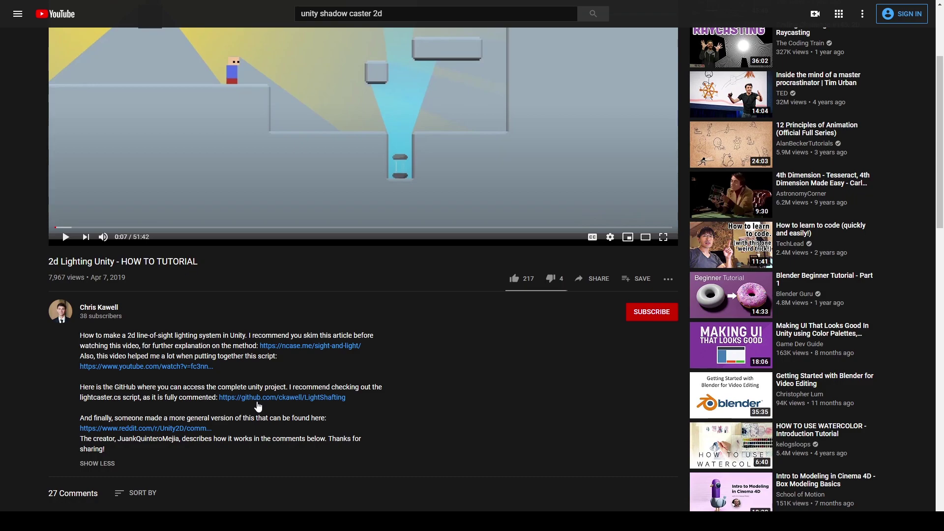
# Open the tutorial's GitHub LightShafting repository and download it as a ZIP
pyautogui.click(255, 398)
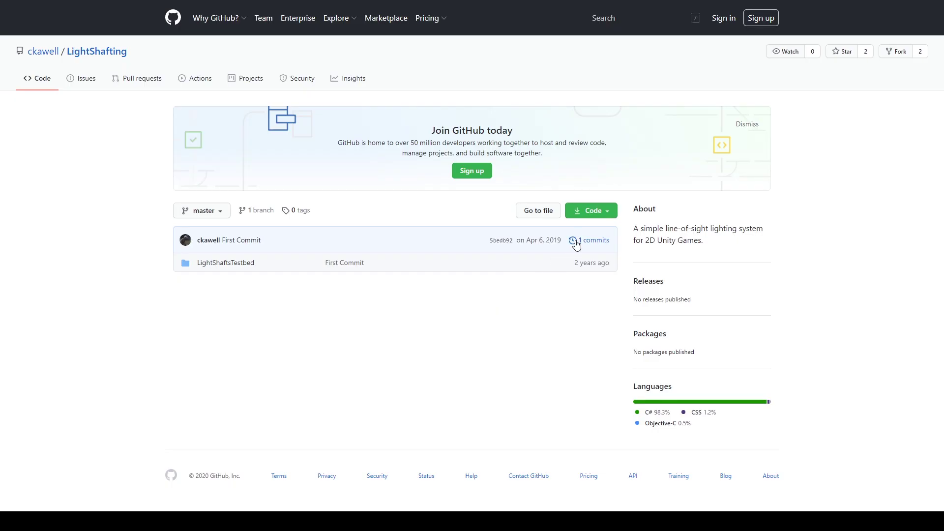
pyautogui.click(606, 214)
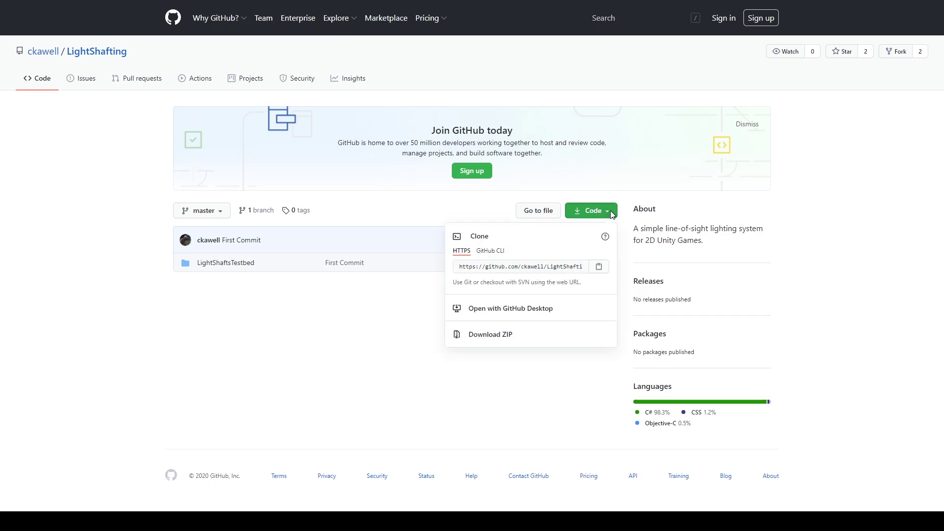
pyautogui.click(479, 338)
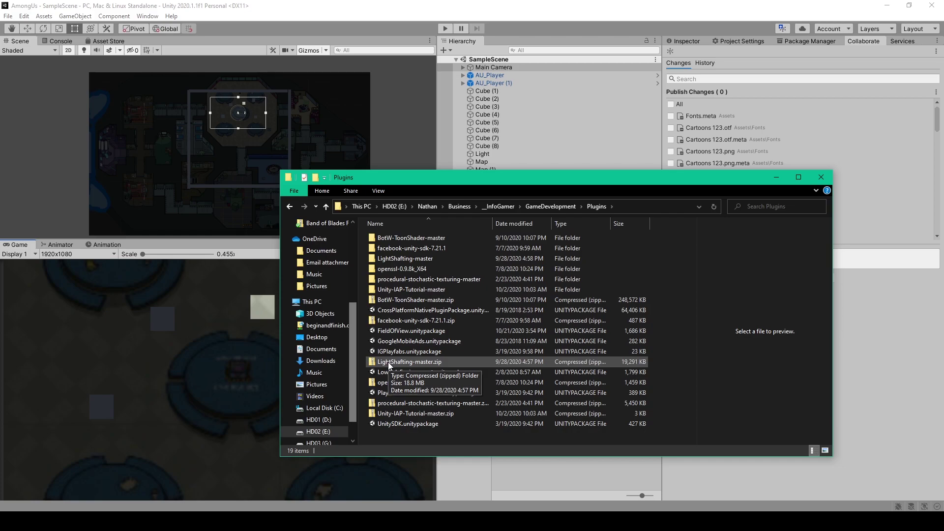
# Extract the contents of LightShafting-master.zip
pyautogui.rightClick(388, 362)
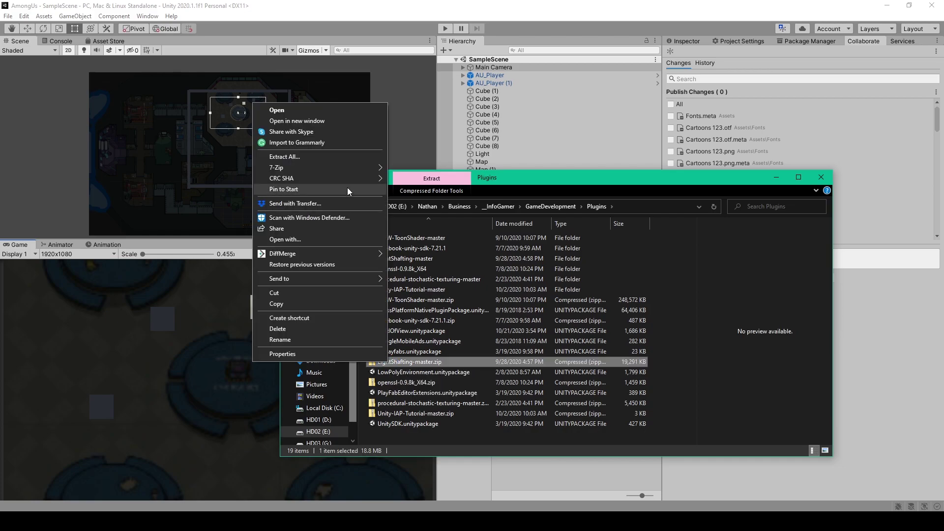
pyautogui.click(285, 156)
pyautogui.click(561, 354)
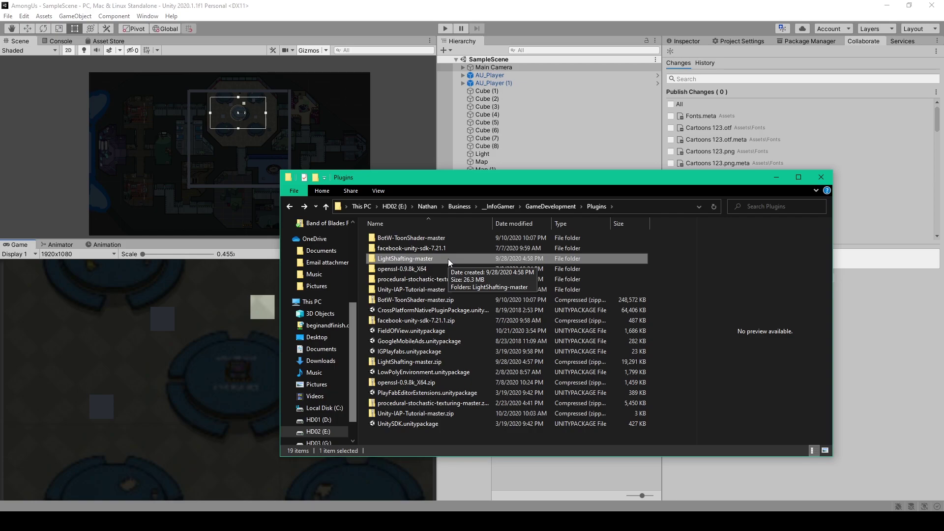
# Go into LightShafting-master > LightShaftsTestbed > Assets
pyautogui.doubleClick(448, 259)
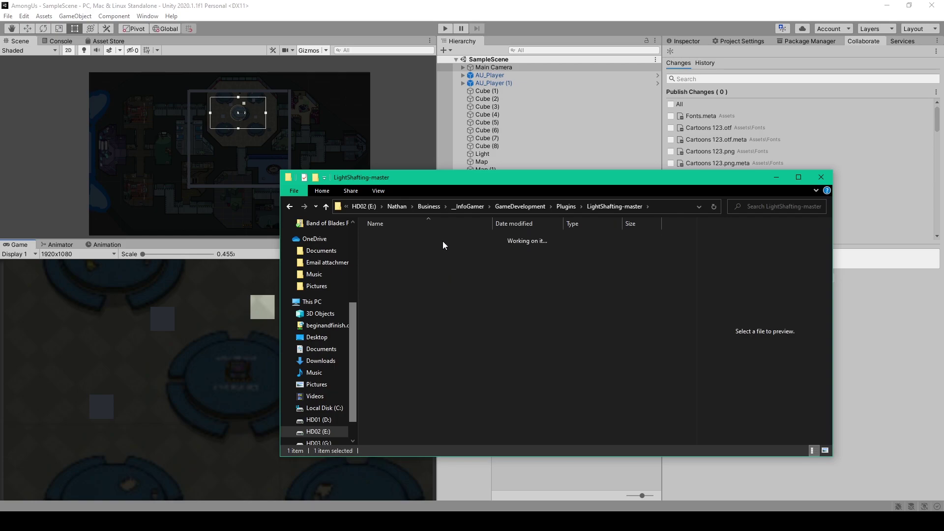
pyautogui.doubleClick(443, 241)
pyautogui.doubleClick(443, 241)
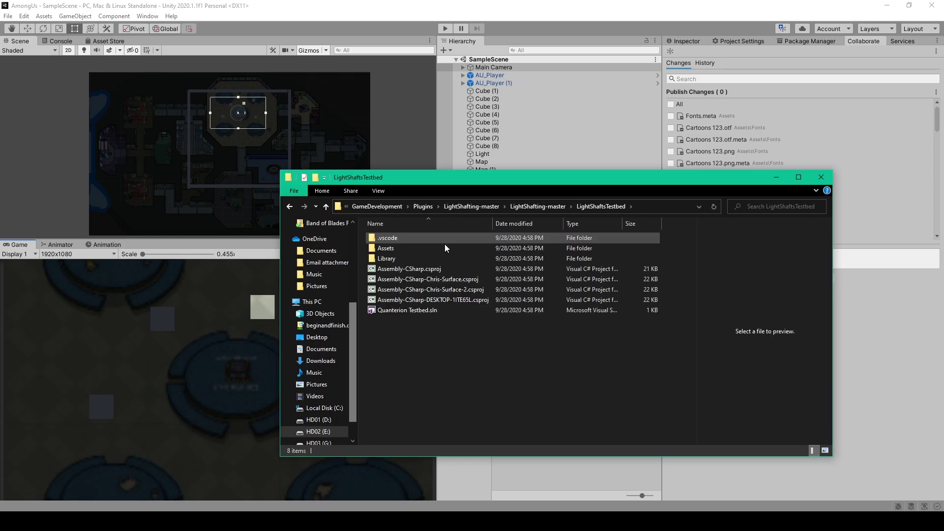
pyautogui.doubleClick(403, 249)
pyautogui.scroll(-1, 416, 241)
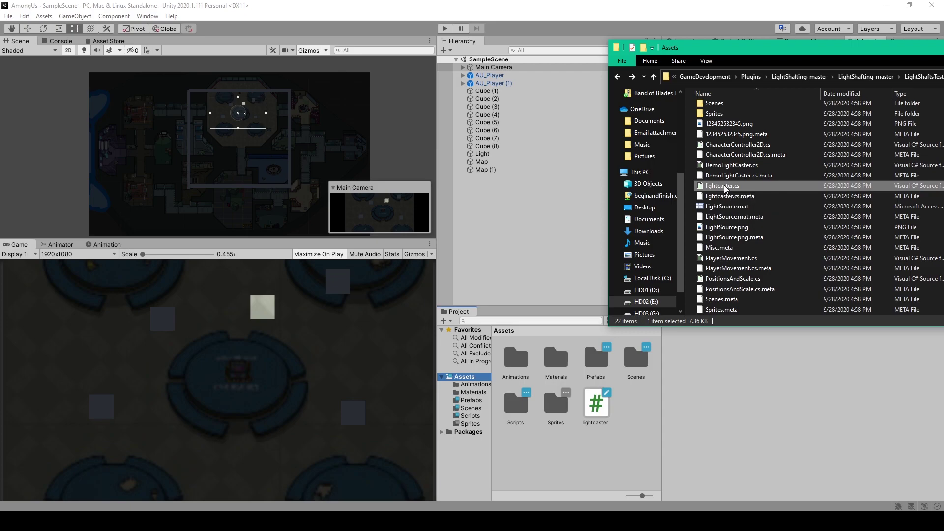
# Copy lightcaster.cs into the project's Assets and inspect the OtherSide render texture
pyautogui.moveTo(722, 188); pyautogui.dragTo(478, 387)
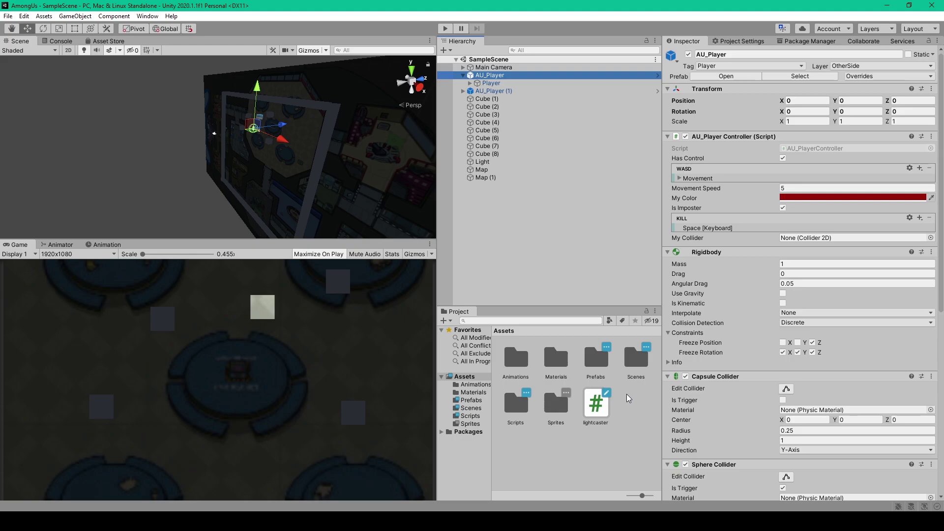
pyautogui.click(581, 354)
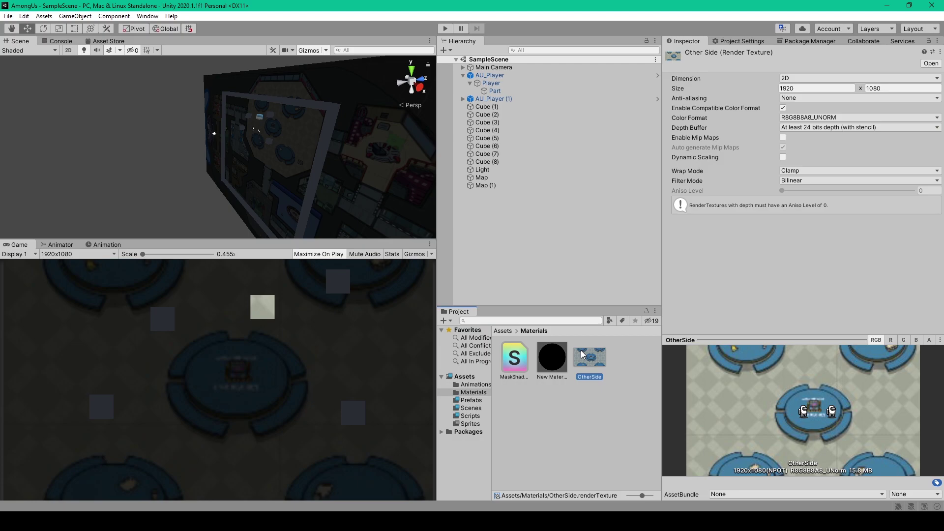
pyautogui.moveTo(580, 350); pyautogui.dragTo(300, 175)
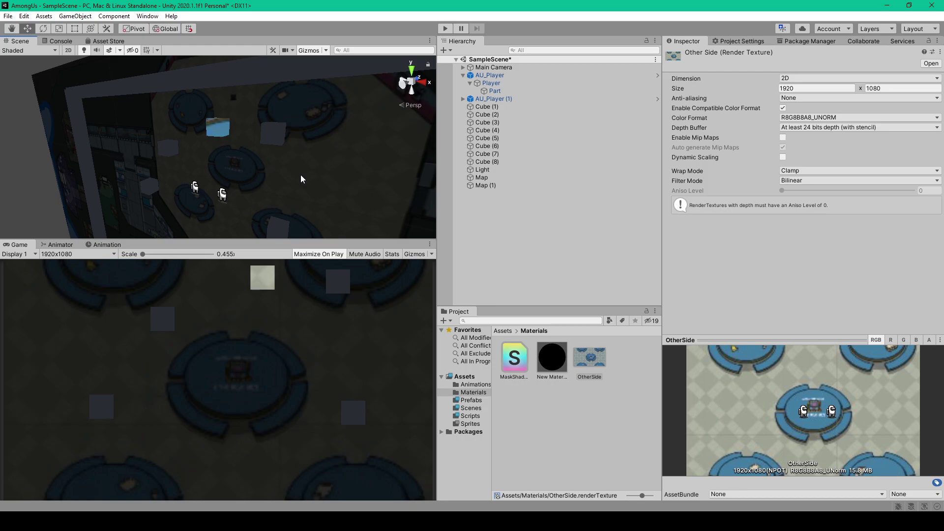
# Lower the Light cube to Y -0.12 over the player and bring the lightcaster script toward it
pyautogui.click(218, 127)
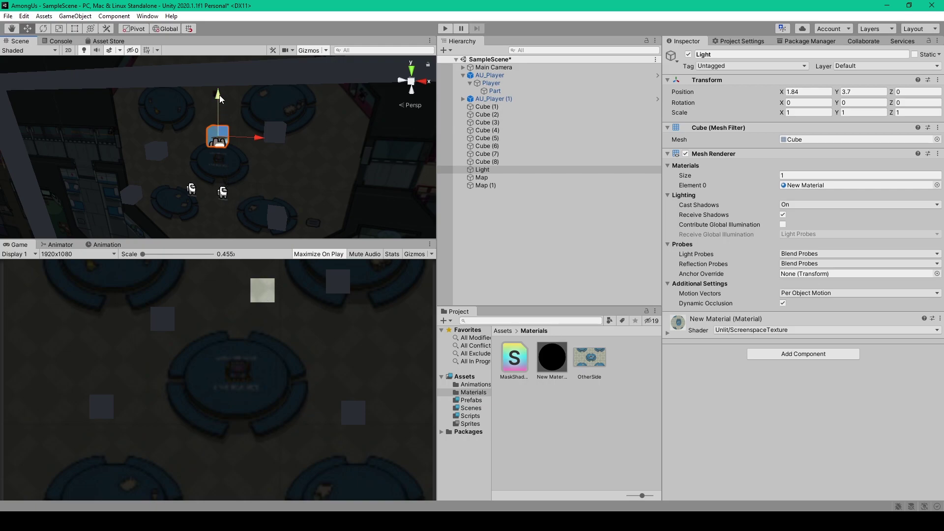
pyautogui.moveTo(220, 98); pyautogui.dragTo(230, 156)
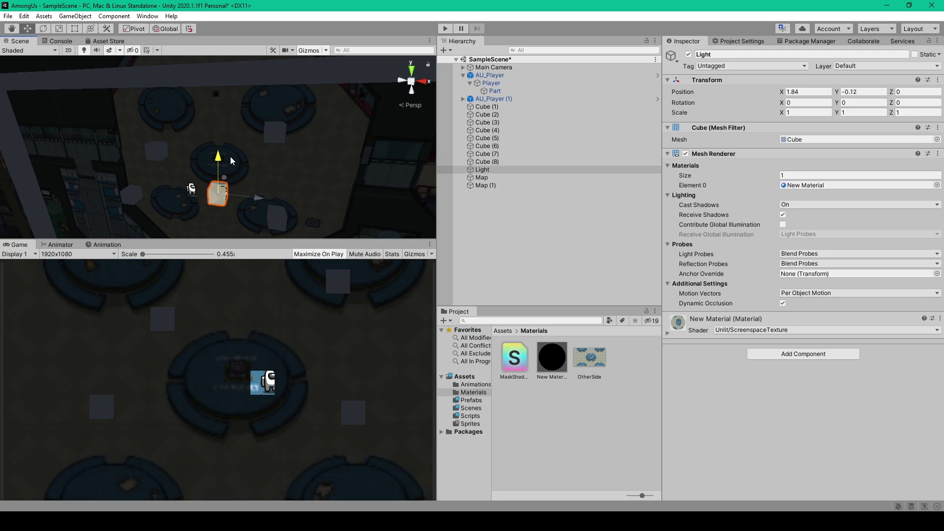
pyautogui.keyDown('alt'); pyautogui.moveTo(308, 156); pyautogui.dragTo(275, 159); pyautogui.keyUp('alt')
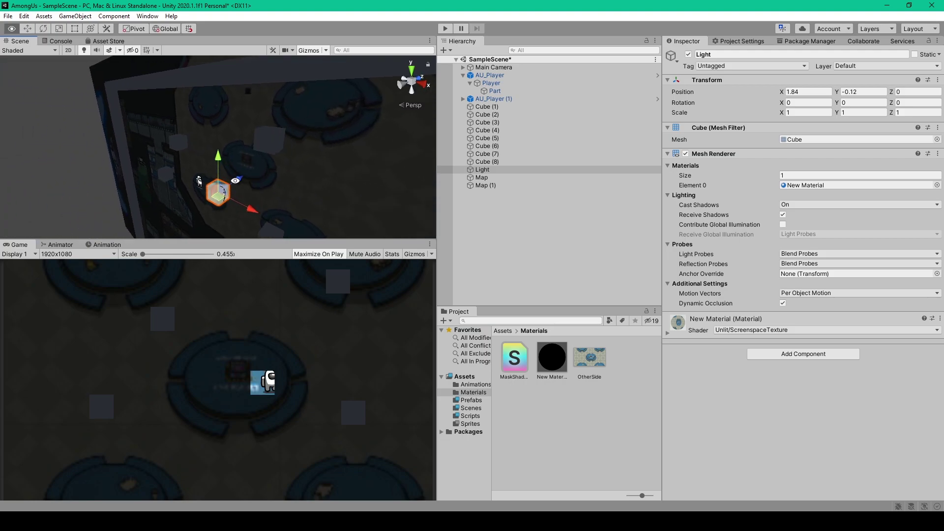
pyautogui.click(503, 330)
pyautogui.moveTo(596, 412); pyautogui.dragTo(220, 203)
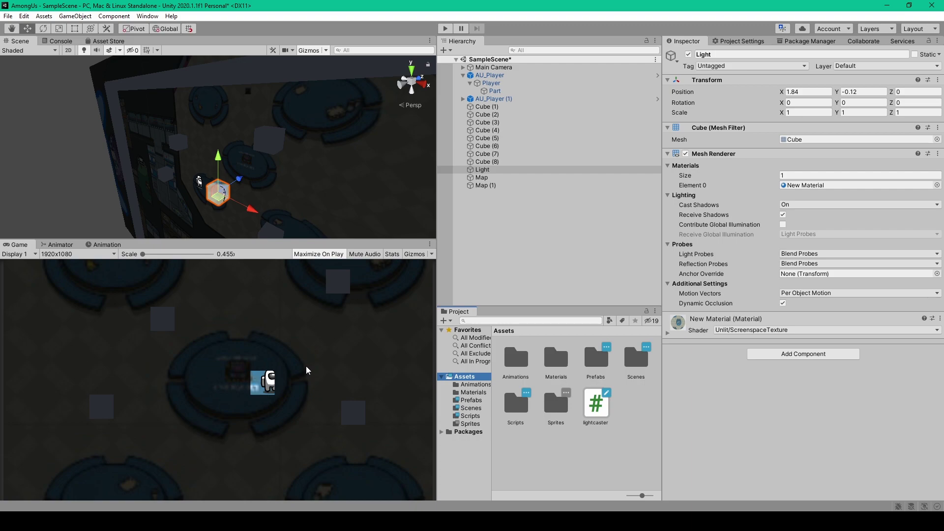
# Edit the serialized ignoreMe, getRadius and wallMask declarations in lightcaster.cs and save
pyautogui.hotkey('alt', 'Tab')
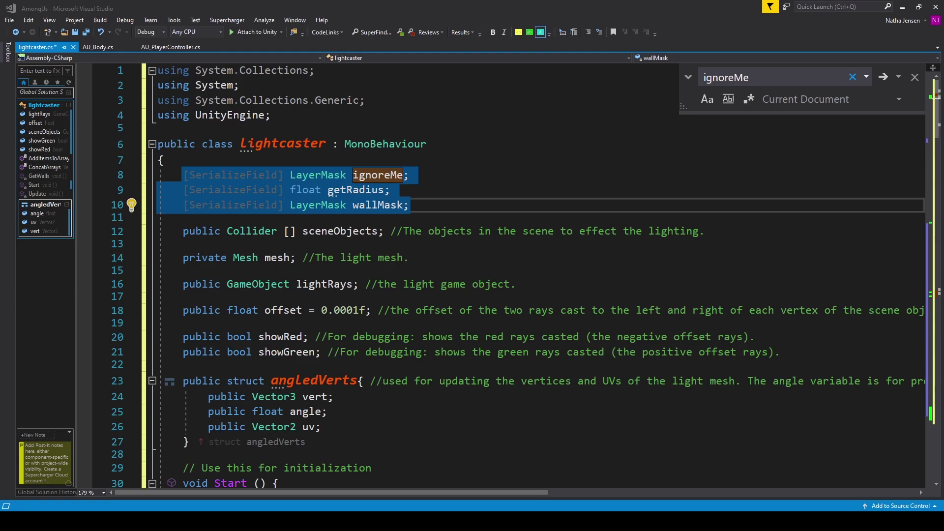
pyautogui.hotkey('ctrl', 's')
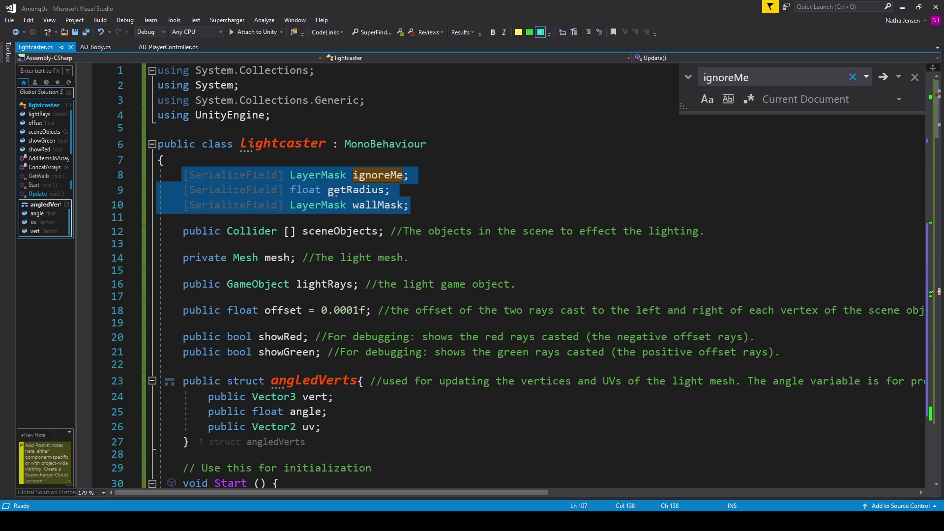
pyautogui.hotkey('ctrl', 'z')
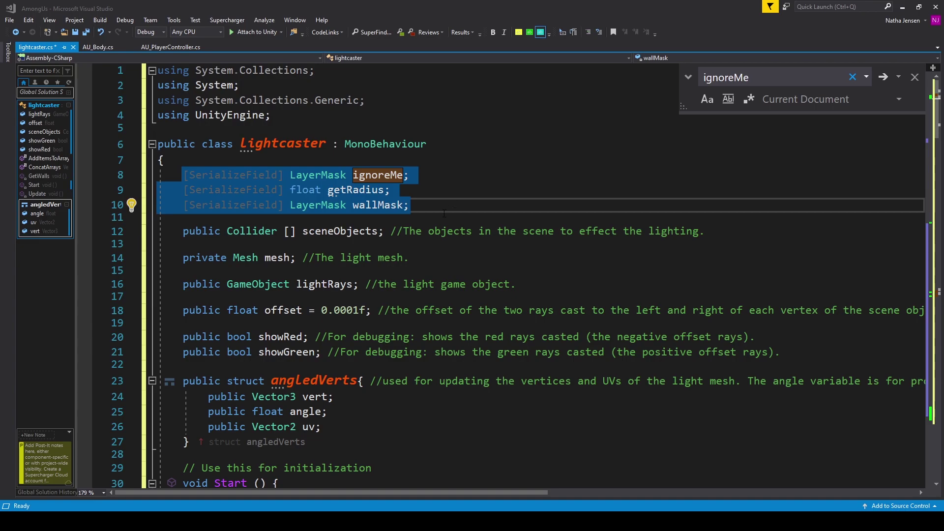
pyautogui.click(451, 182)
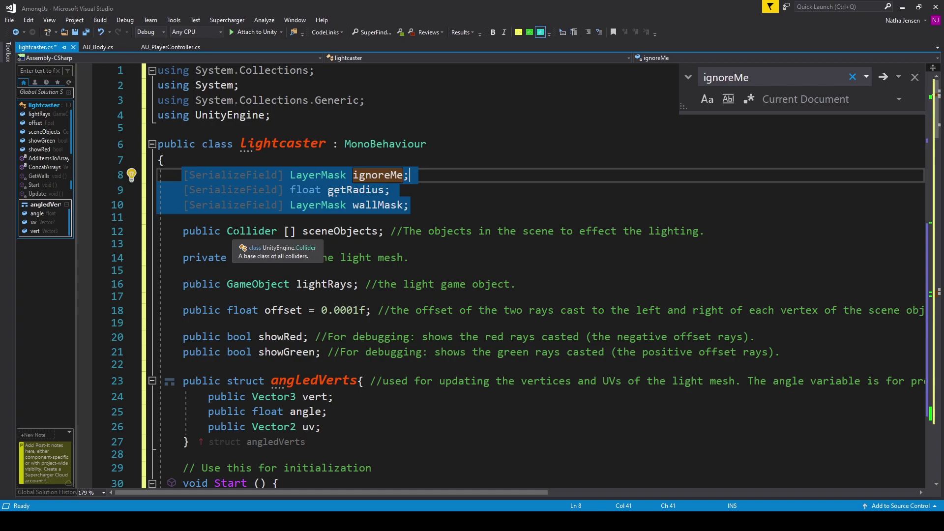
# Review the sceneObjects Collider array and the OverlapSphere call that fills it
pyautogui.scroll(-18, 236, 231)
pyautogui.scroll(-1, 243, 285)
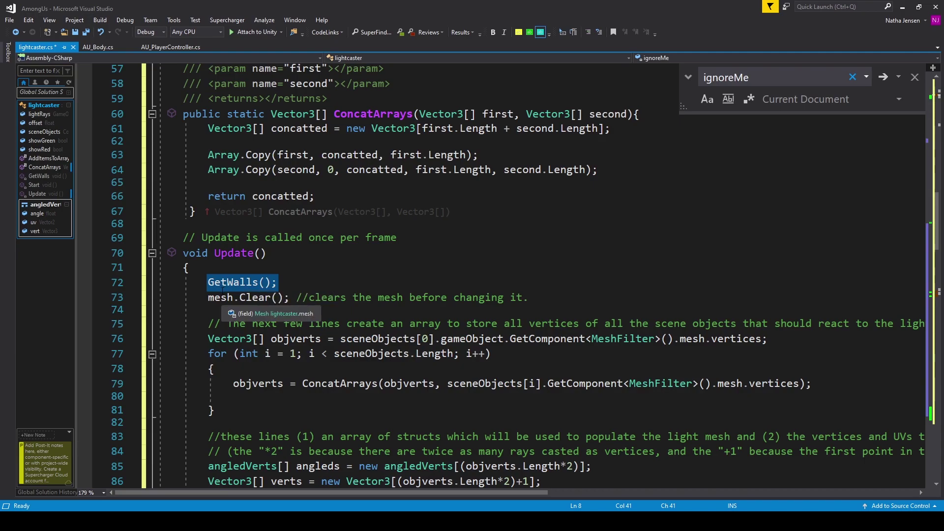
pyautogui.scroll(1, 241, 338)
pyautogui.scroll(15, 241, 338)
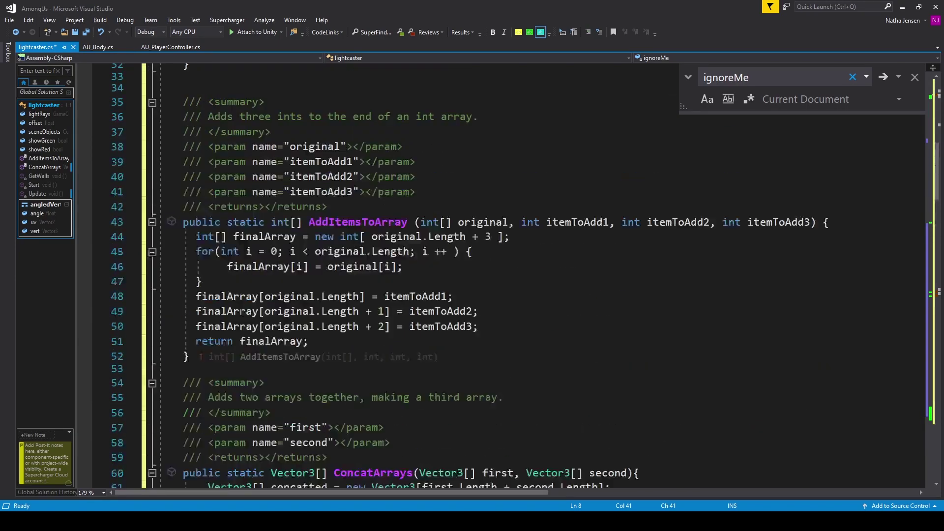
pyautogui.moveTo(183, 84); pyautogui.dragTo(335, 231)
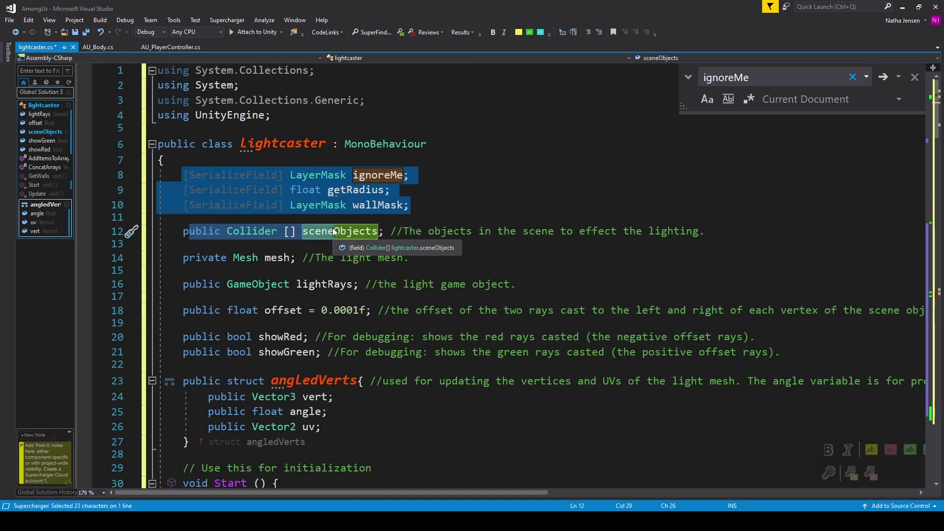
pyautogui.click(277, 231)
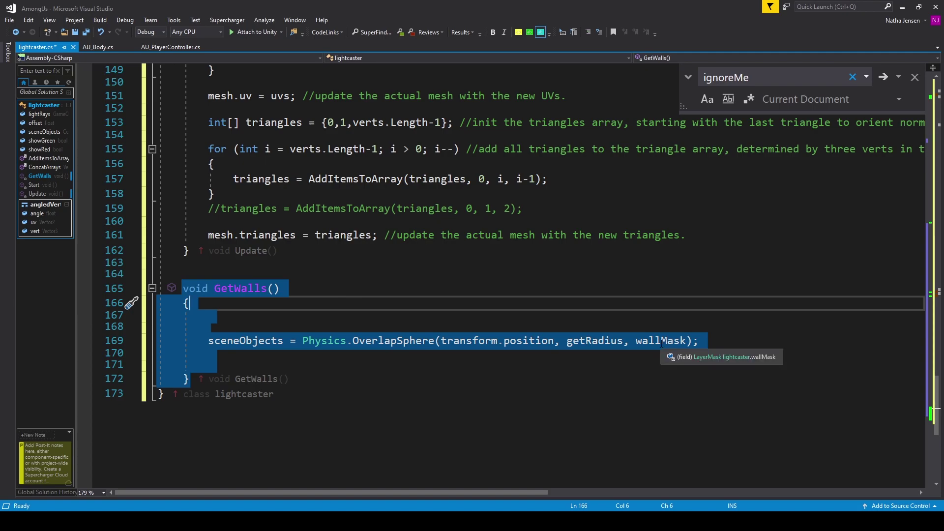
pyautogui.click(701, 341)
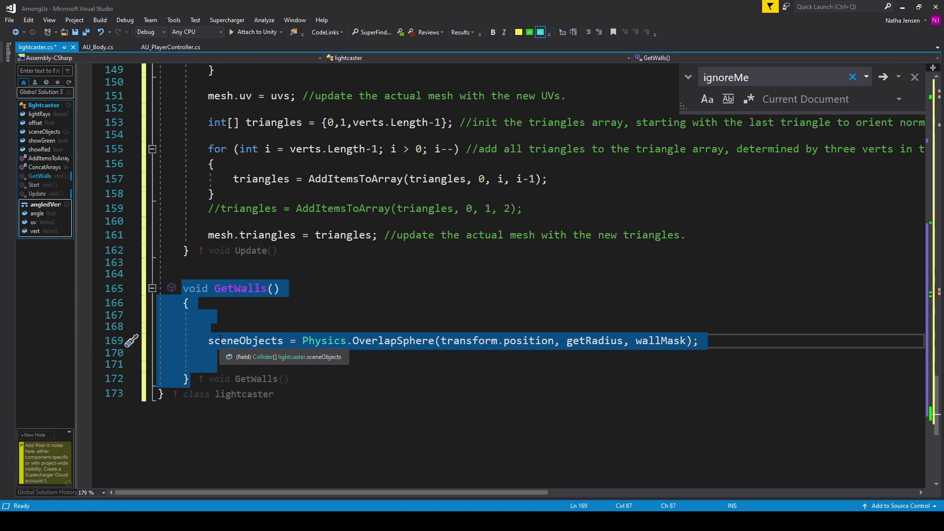
# Make the Physics.Raycast calls use ~ignoreMe as their mask, save, and return to Unity
pyautogui.scroll(1, 278, 341)
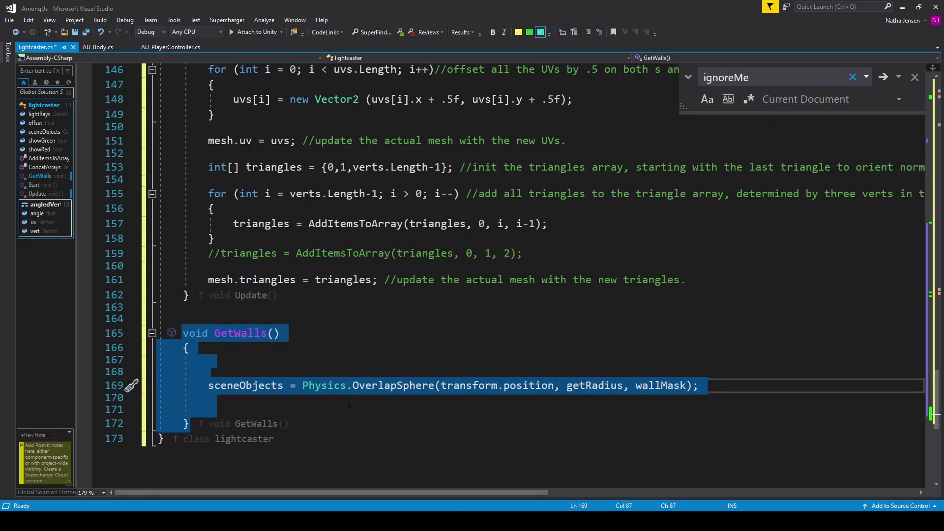
pyautogui.scroll(16, 343, 386)
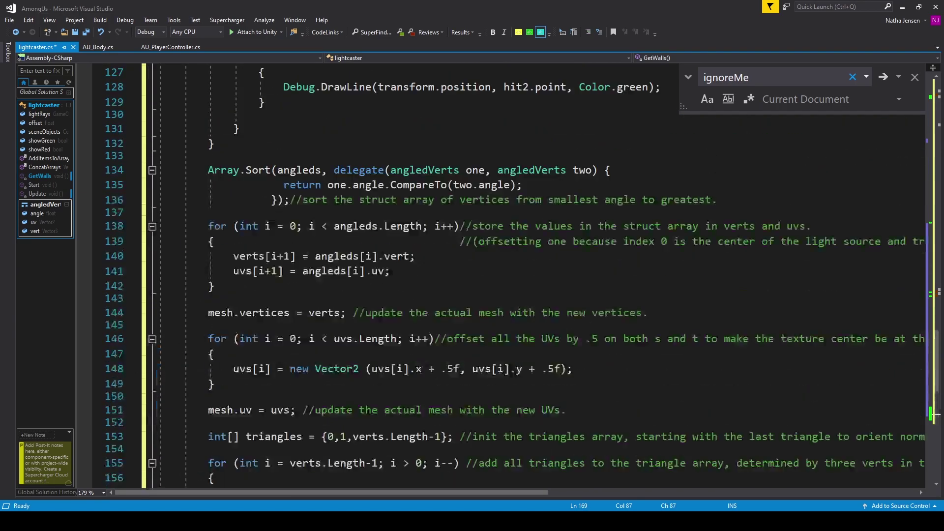
pyautogui.scroll(4, 335, 370)
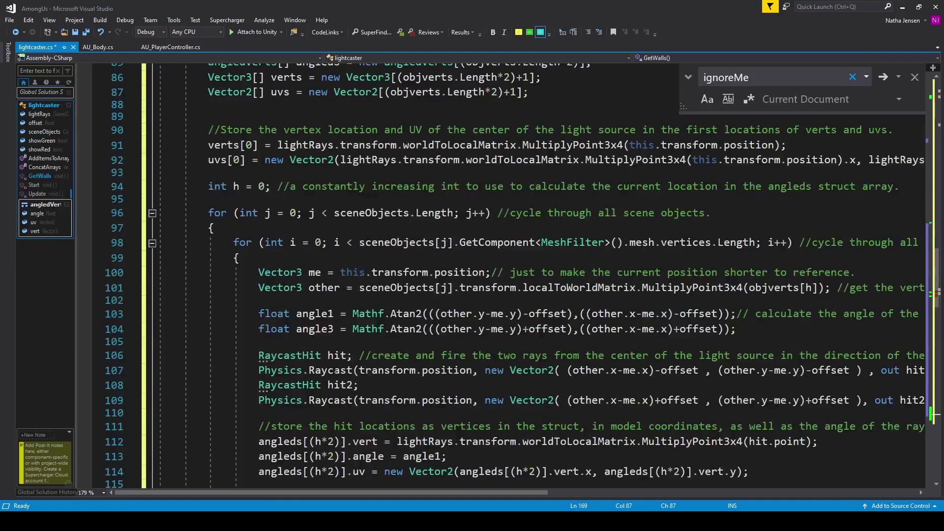
pyautogui.moveTo(258, 370); pyautogui.dragTo(420, 369)
pyautogui.click(270, 400)
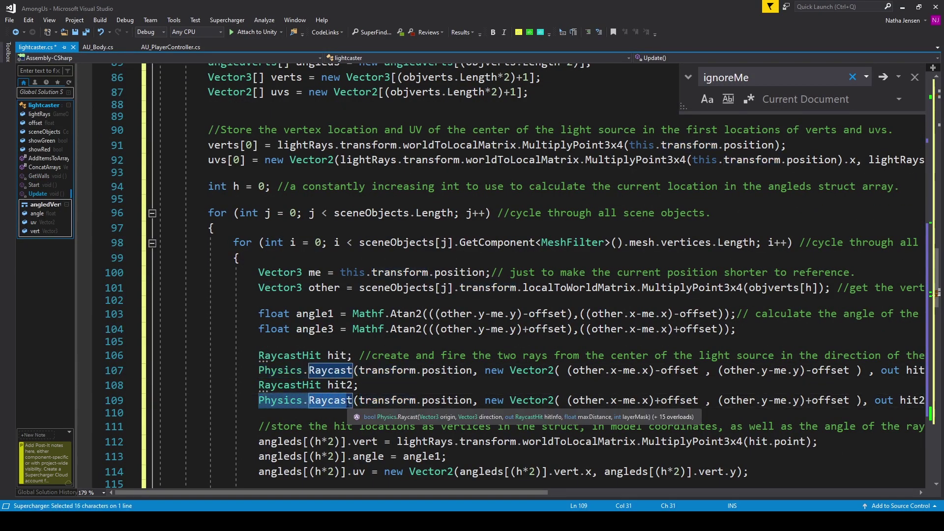
pyautogui.keyDown('shift'); pyautogui.hscroll(5, 738, 374); pyautogui.keyUp('shift')
pyautogui.click(744, 370)
pyautogui.moveTo(744, 370); pyautogui.dragTo(757, 371)
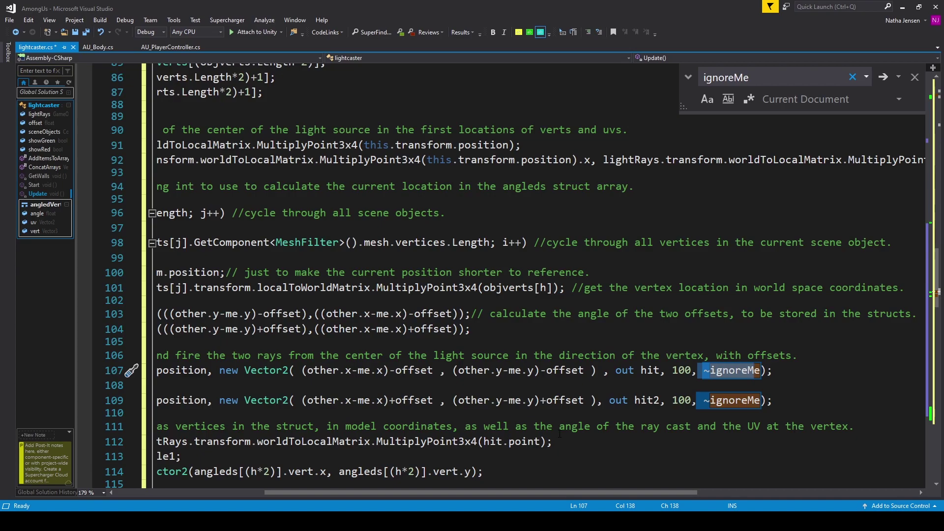
pyautogui.hotkey('ctrl', 's')
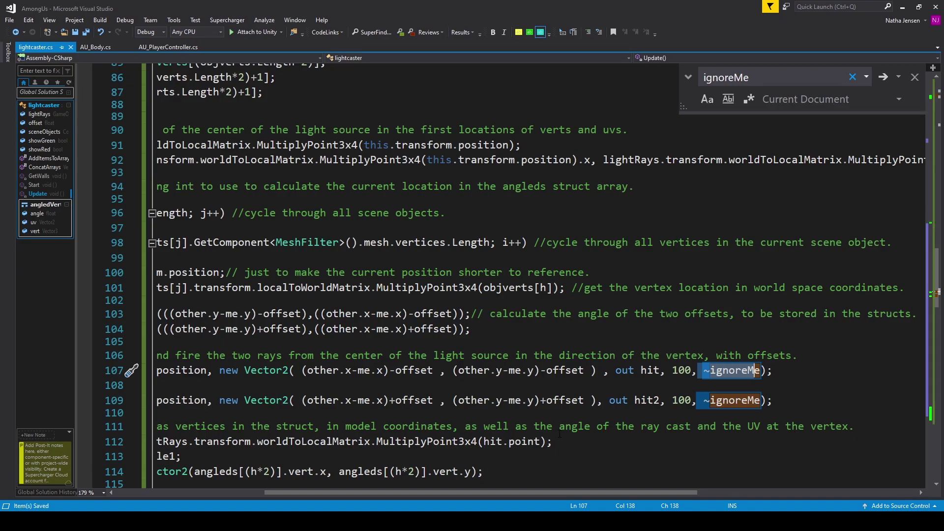
pyautogui.hotkey('alt', 'Tab')
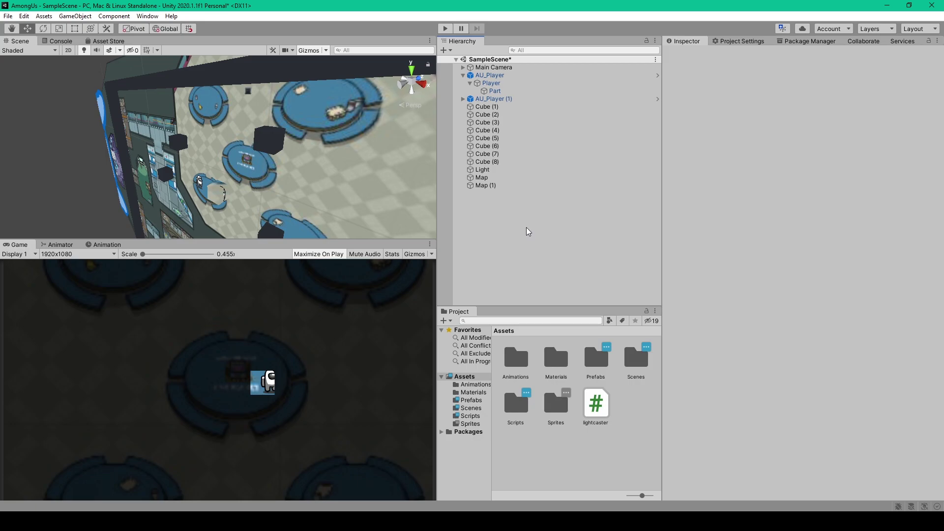
# Verify User Layers 8 and 9 are OtherSide and Wall, then reselect Main Camera
pyautogui.click(509, 69)
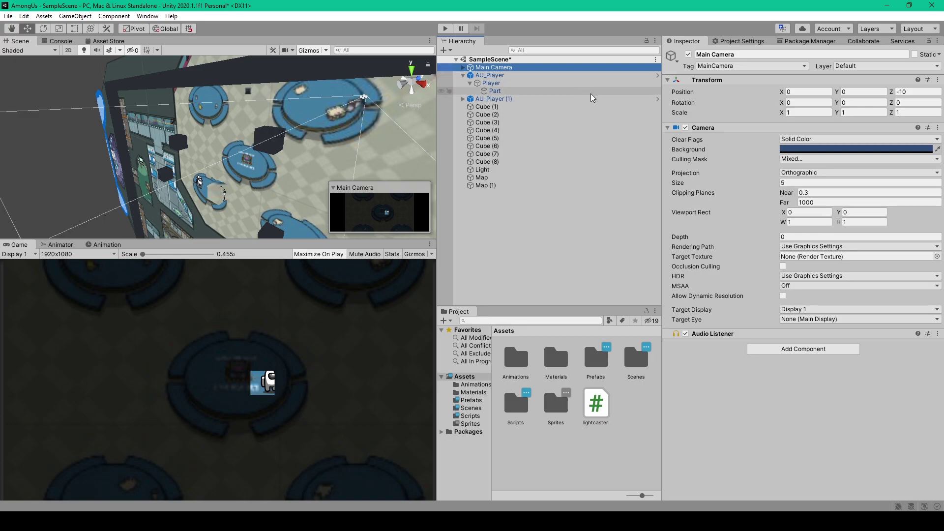
pyautogui.click(890, 68)
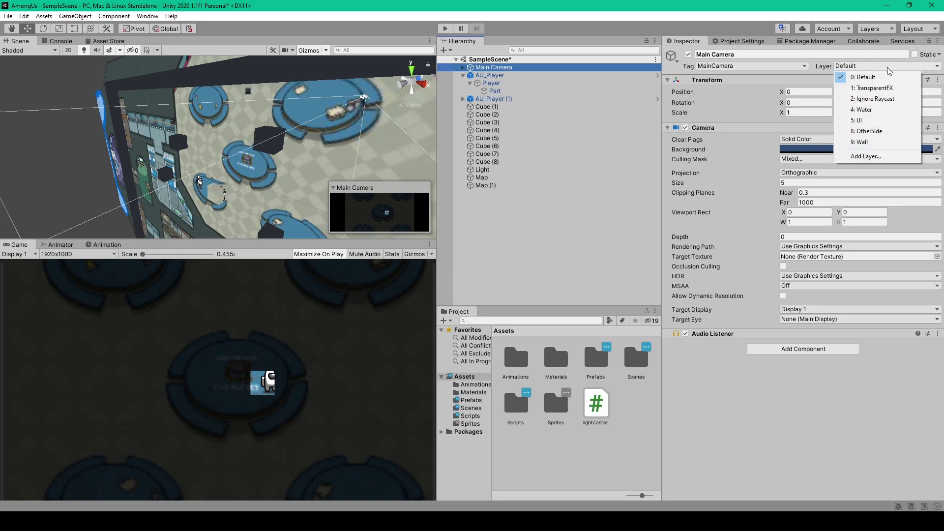
pyautogui.click(877, 156)
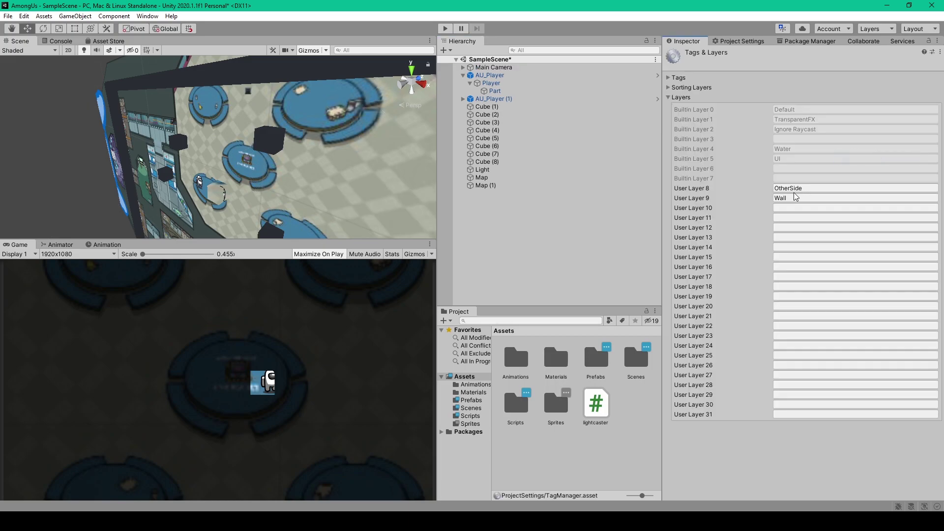
pyautogui.click(781, 188)
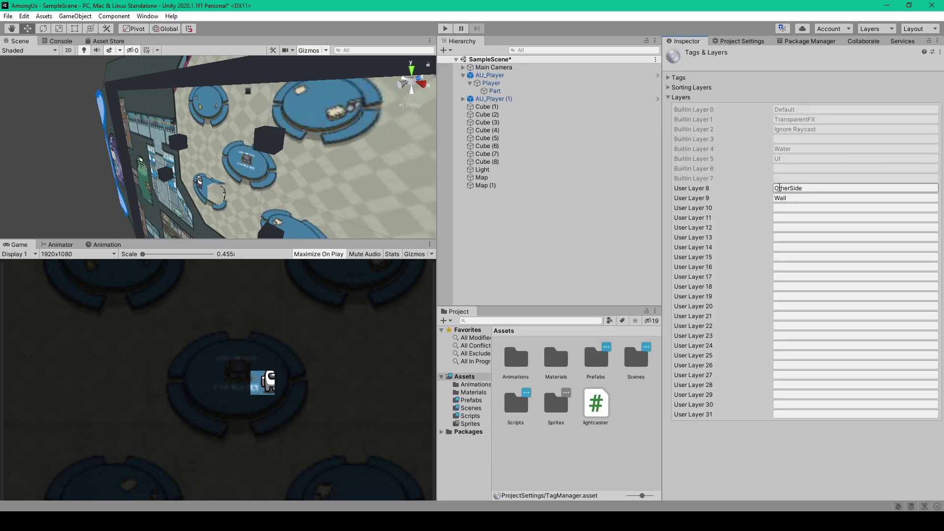
pyautogui.click(822, 195)
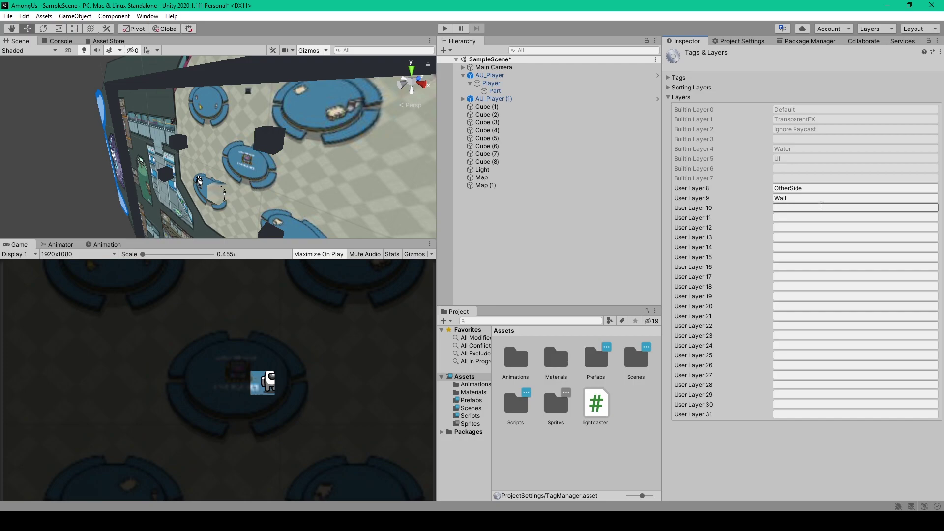
pyautogui.hotkey('ctrl', 'z')
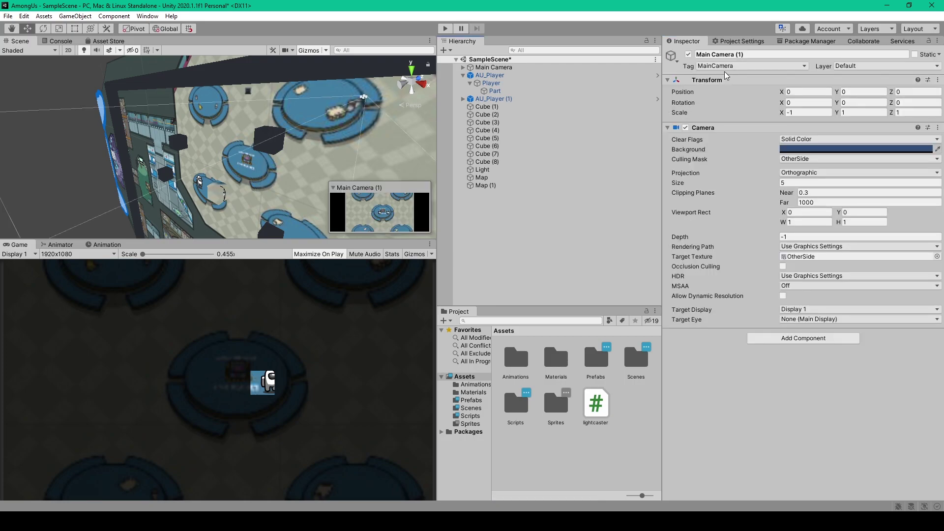
pyautogui.click(534, 69)
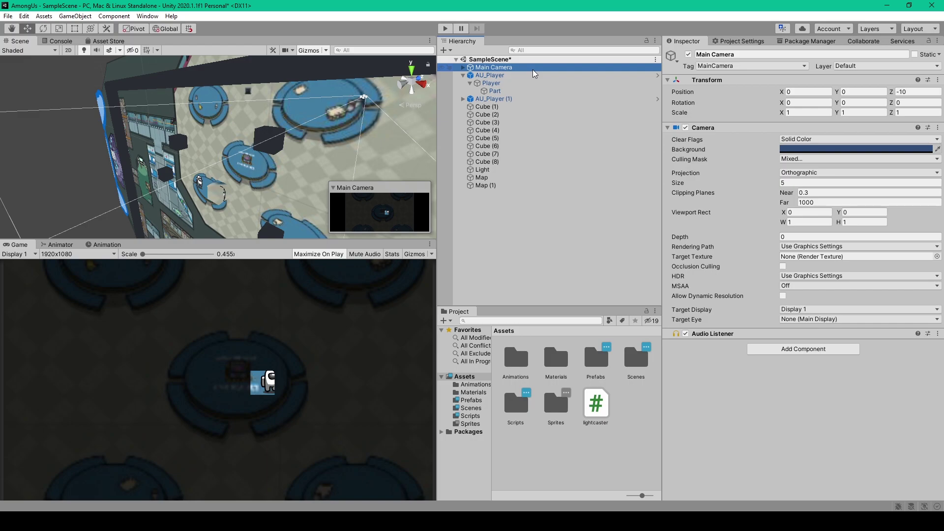
# Nest Main Camera (1) under Main Camera, confirm its culling mask is OtherSide, open Materials
pyautogui.click(708, 154)
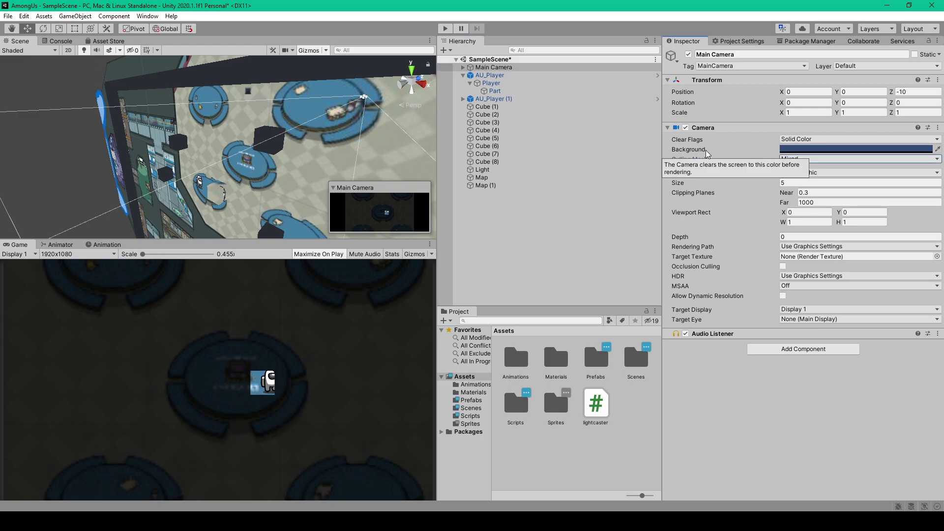
pyautogui.click(818, 161)
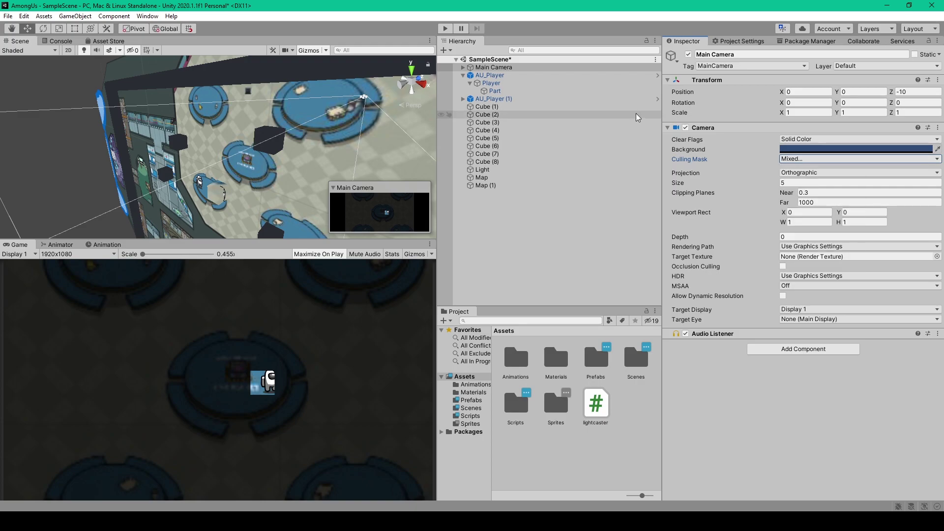
pyautogui.moveTo(492, 114)
pyautogui.mouseDown()
pyautogui.moveTo(487, 60)
pyautogui.moveTo(513, 77)
pyautogui.mouseUp()
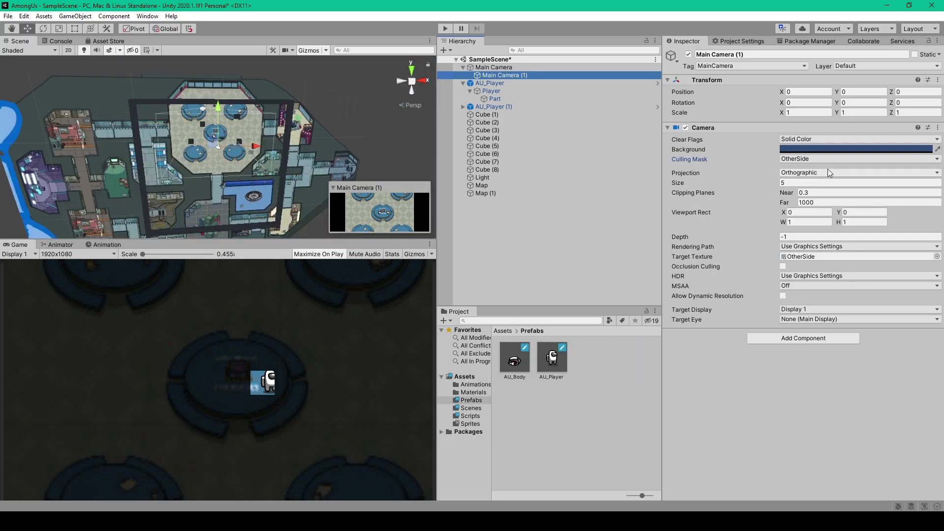
pyautogui.click(822, 159)
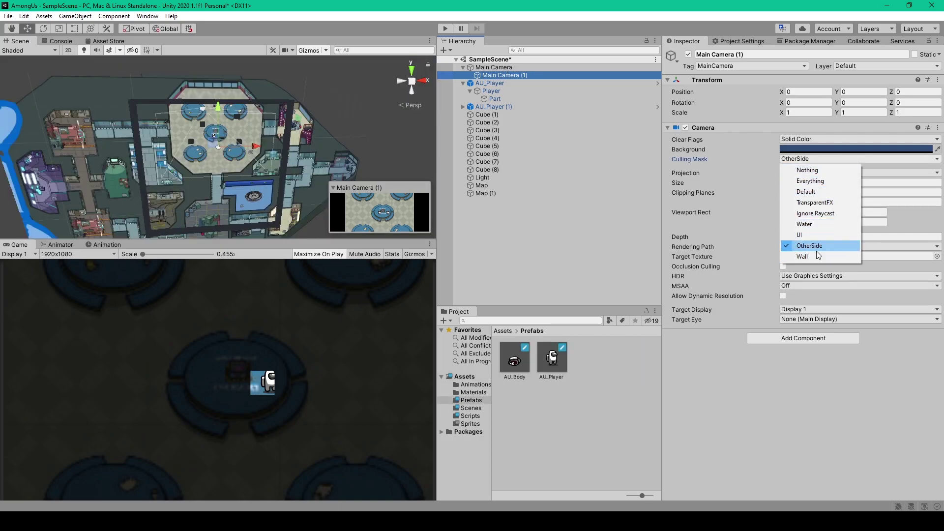
pyautogui.click(788, 237)
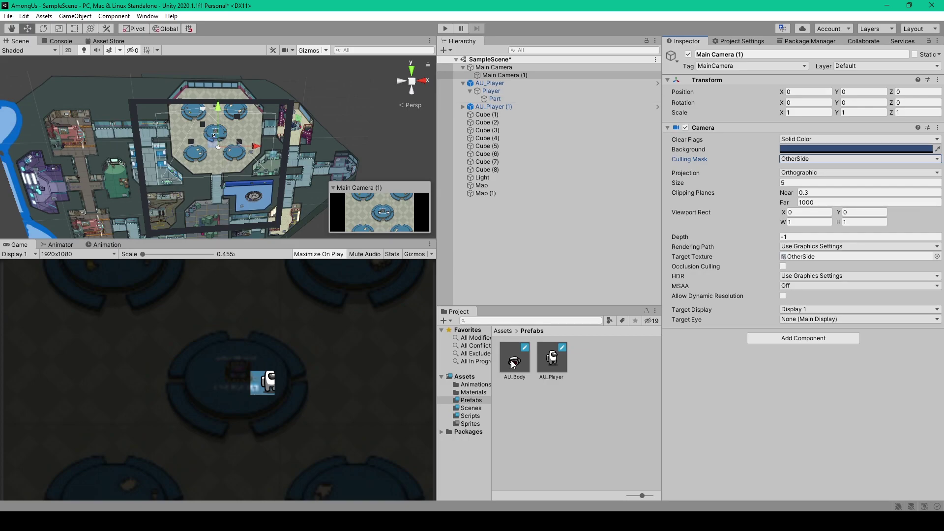
pyautogui.click(473, 392)
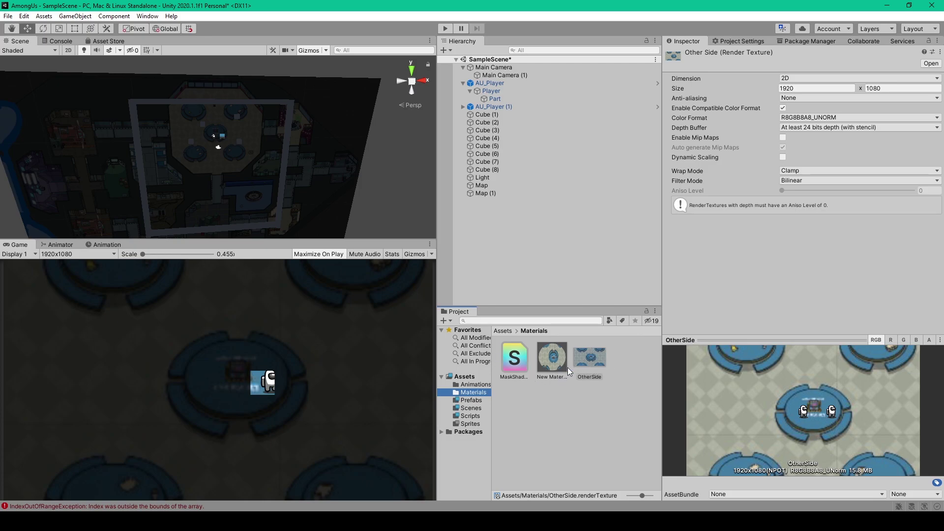
# Create a new Unlit Shader in the Materials folder named MaskShader and select it
pyautogui.click(511, 391)
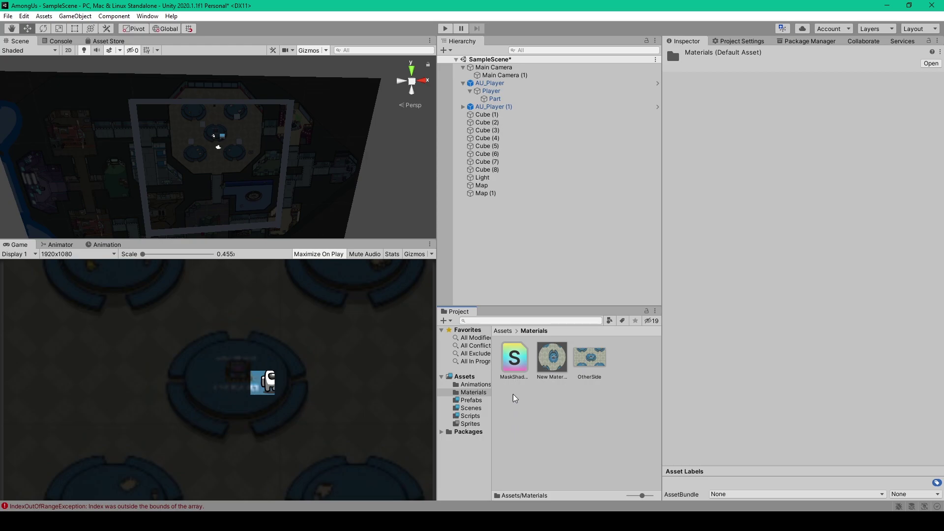
pyautogui.rightClick(513, 404)
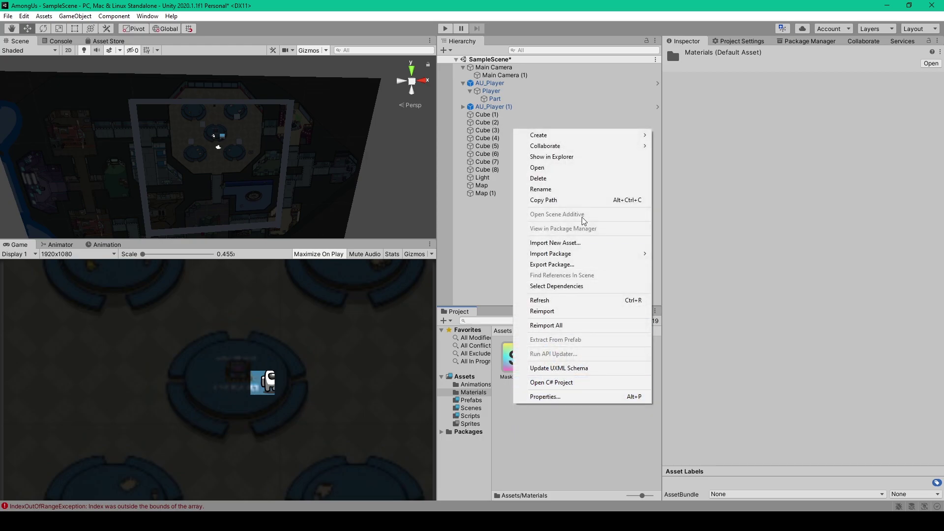
pyautogui.moveTo(576, 140)
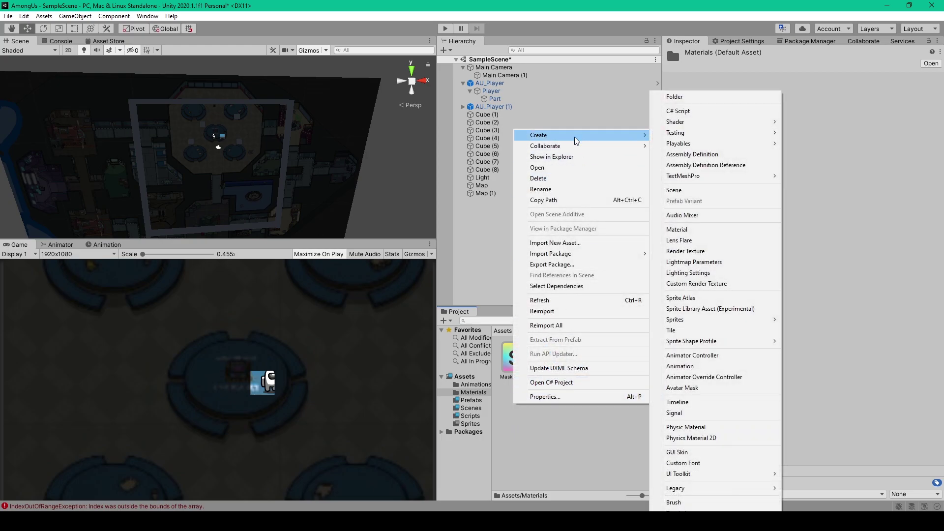
pyautogui.moveTo(698, 127)
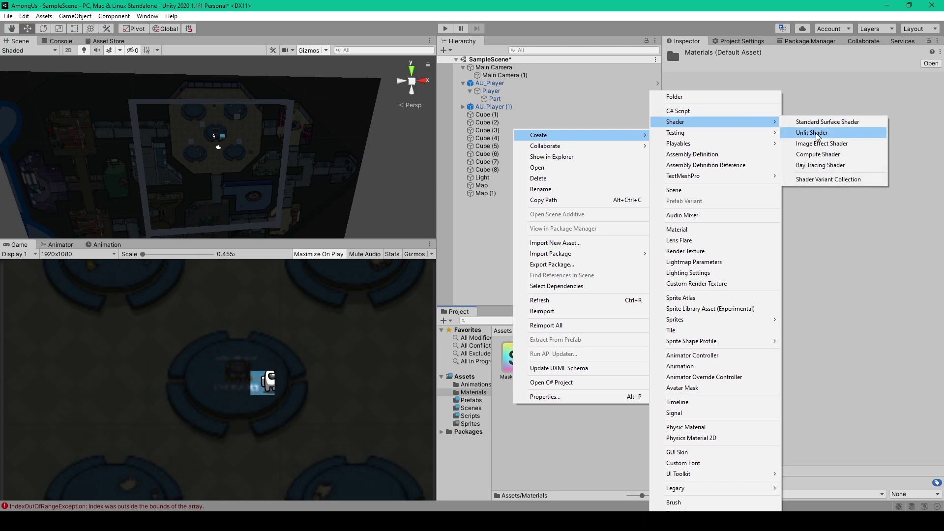
pyautogui.click(509, 376)
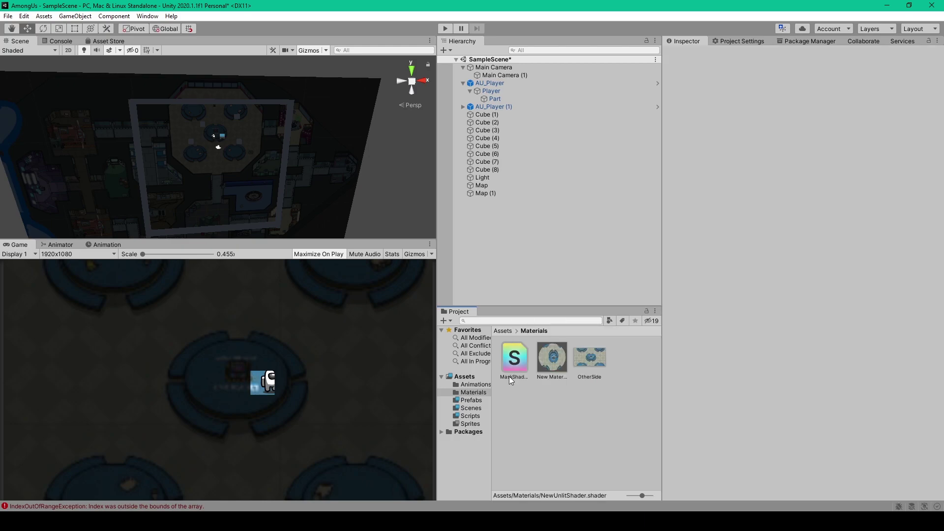
pyautogui.click(515, 376)
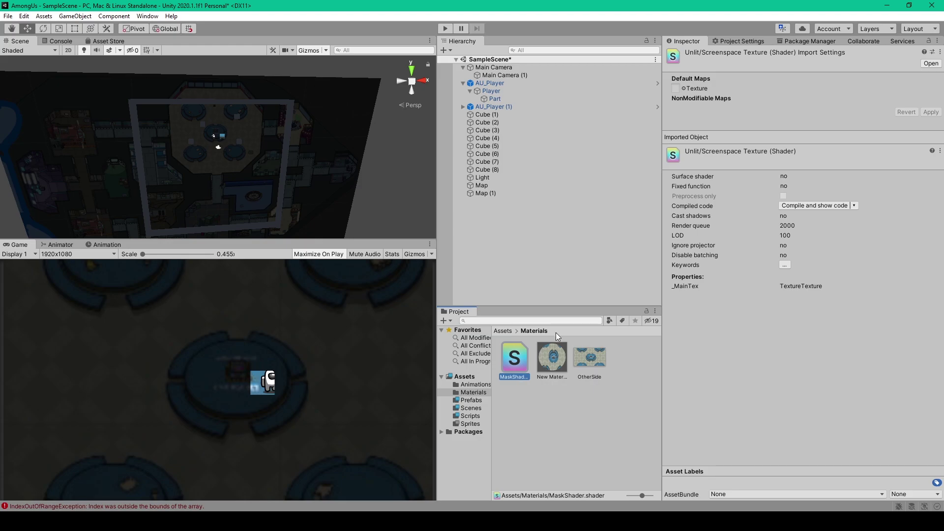
# Open MaskShader in Visual Studio and review the StackExchange Unlit/ScreenspaceTexture shader code
pyautogui.doubleClick(518, 362)
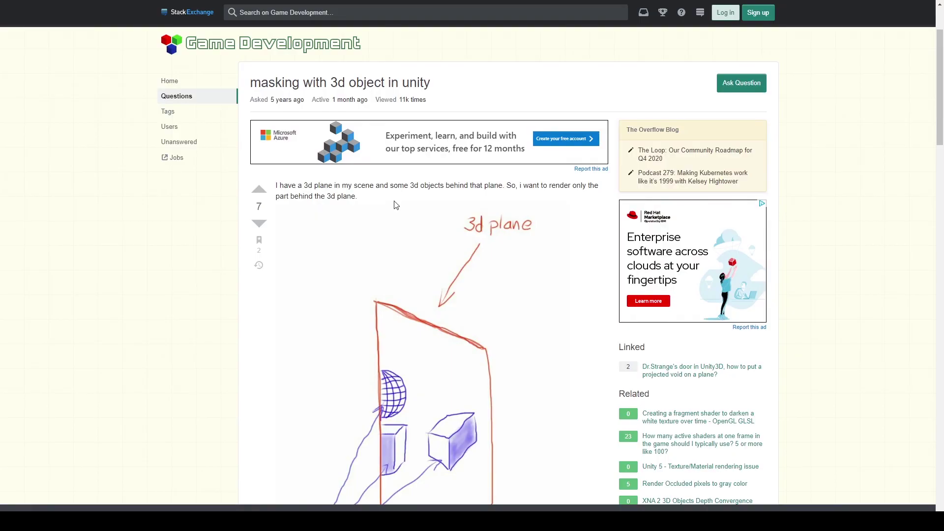
pyautogui.scroll(-8, 396, 206)
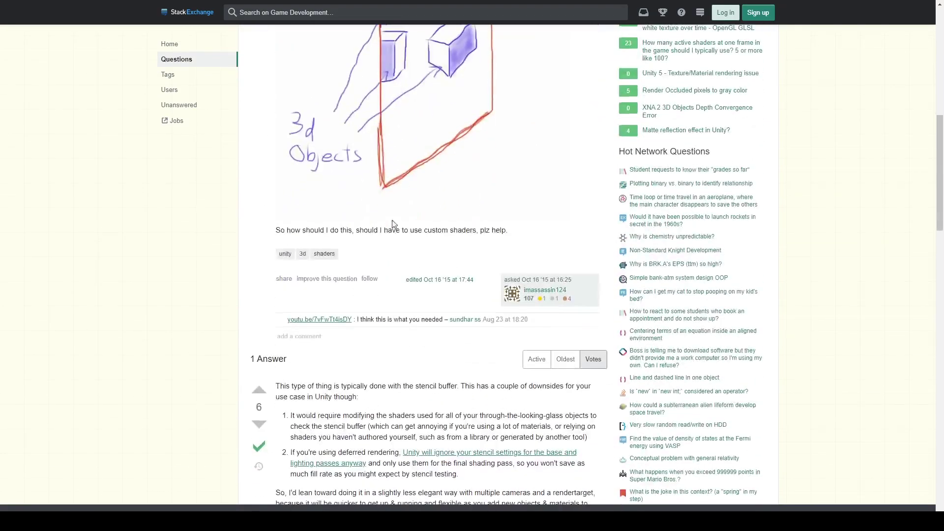
pyautogui.scroll(-10, 394, 224)
pyautogui.moveTo(298, 228); pyautogui.dragTo(477, 291)
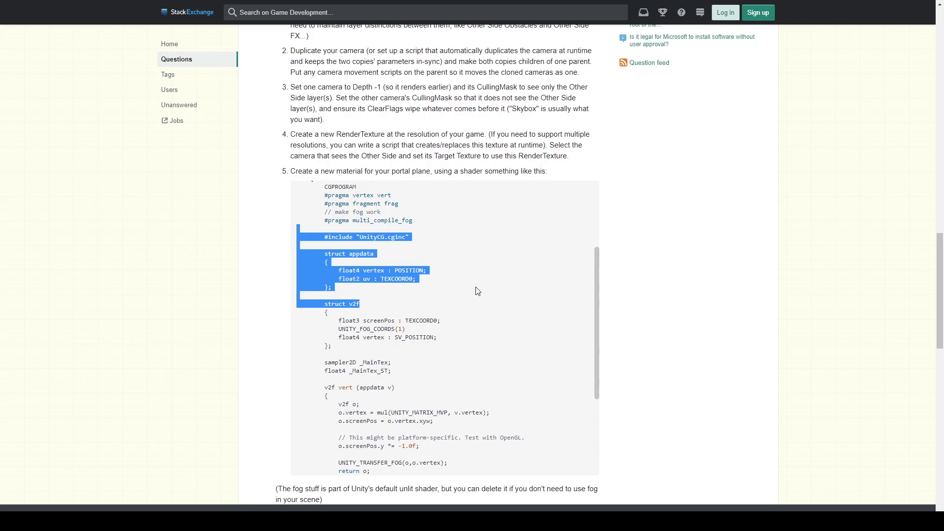
pyautogui.click(478, 291)
pyautogui.scroll(5, 477, 292)
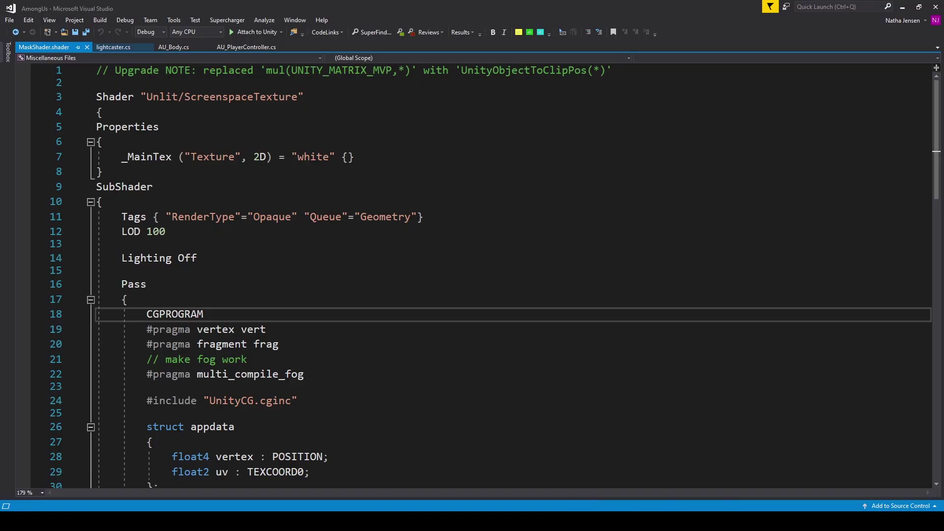
# Back in Unity, switch the OtherSideMask material's shader to Unlit > ScreenspaceTexture
pyautogui.hotkey('alt', 'Tab')
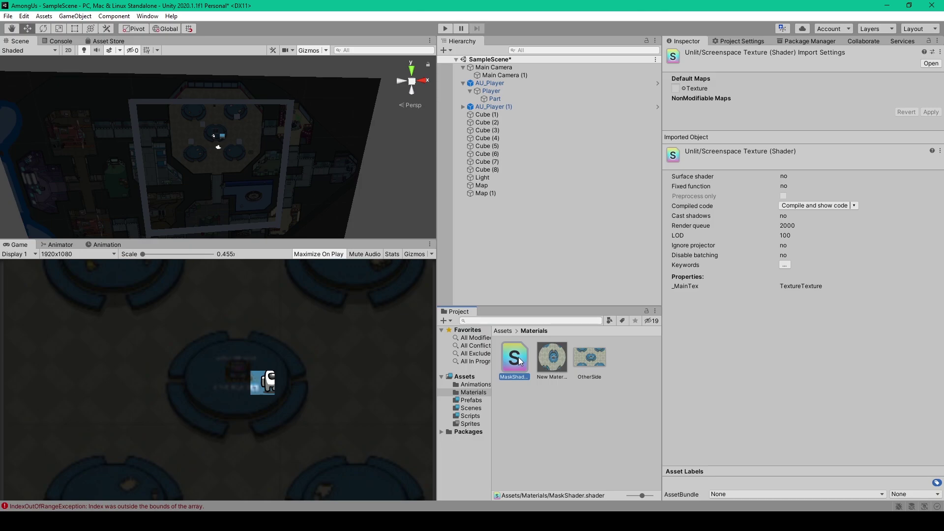
pyautogui.rightClick(561, 397)
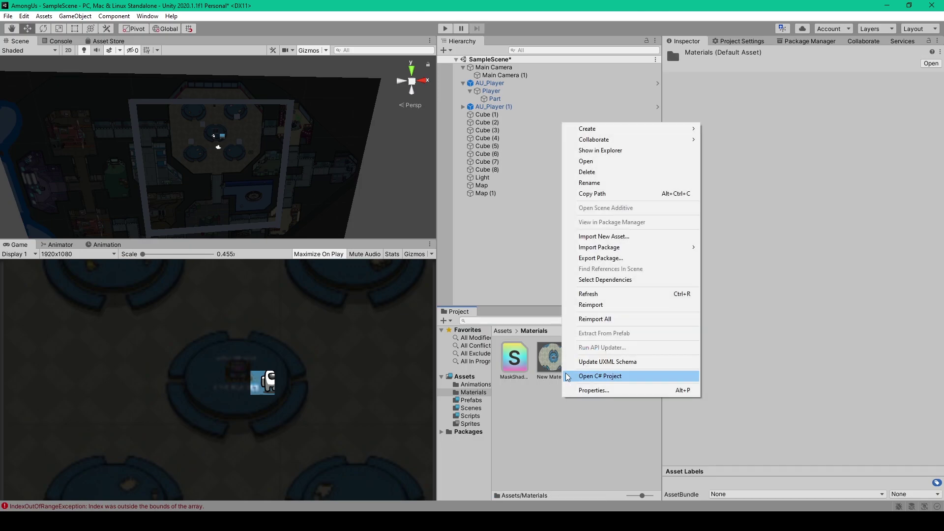
pyautogui.moveTo(597, 130)
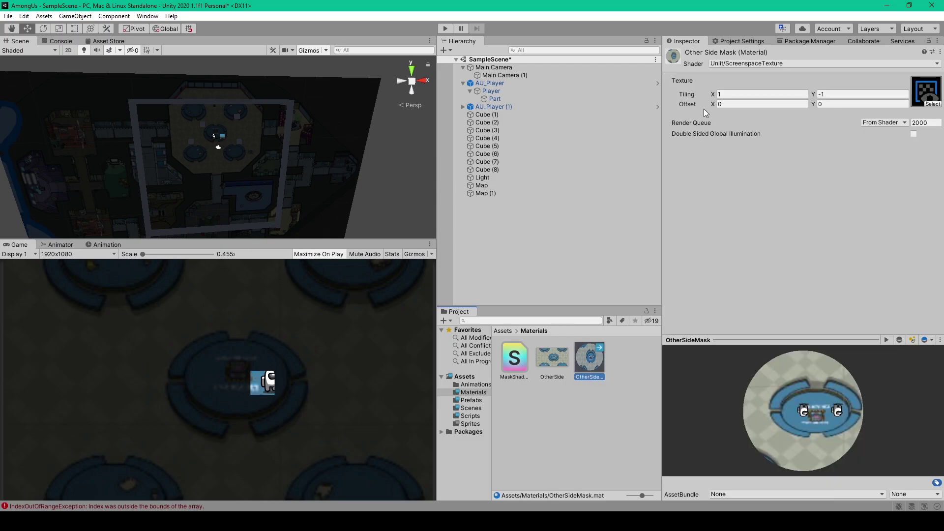
pyautogui.click(742, 63)
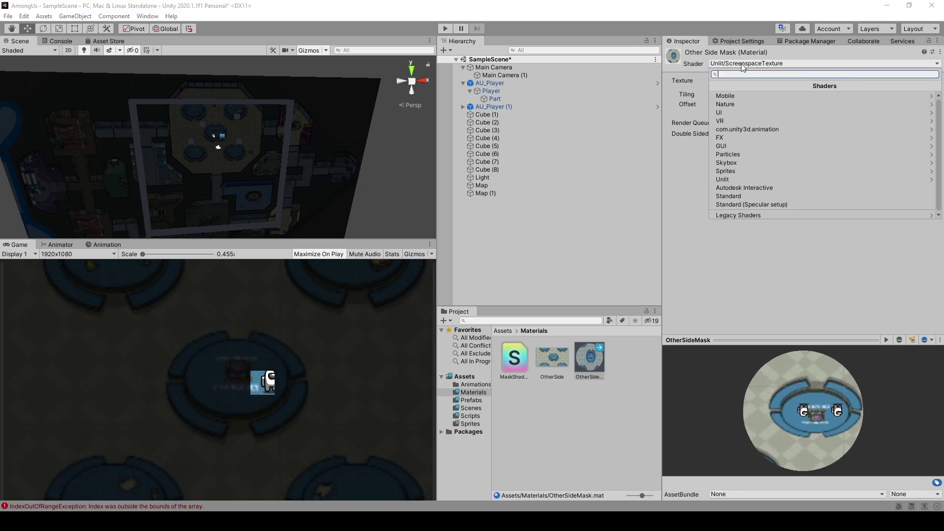
pyautogui.click(731, 179)
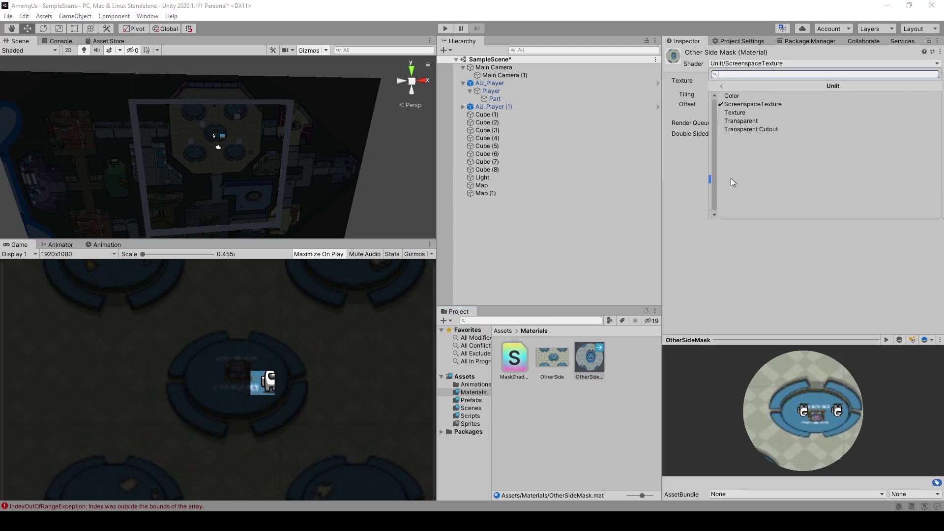
pyautogui.click(740, 108)
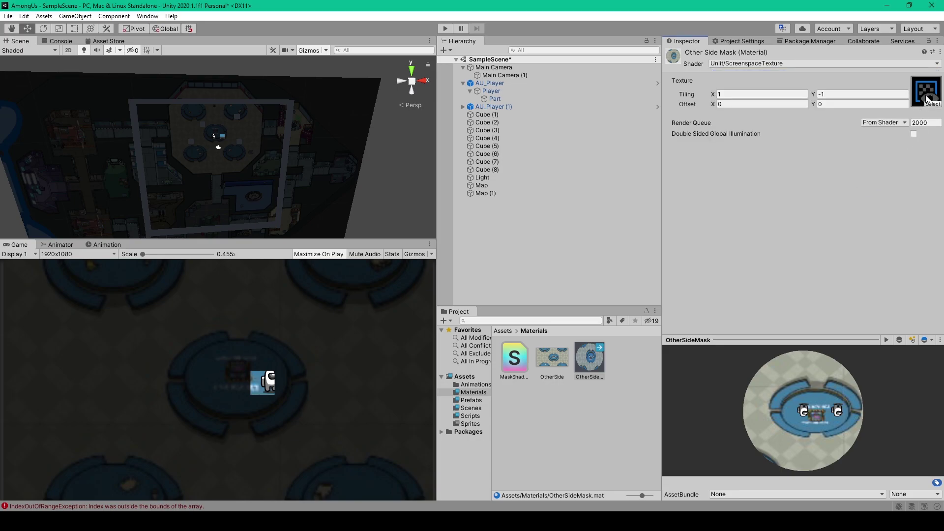
pyautogui.click(590, 359)
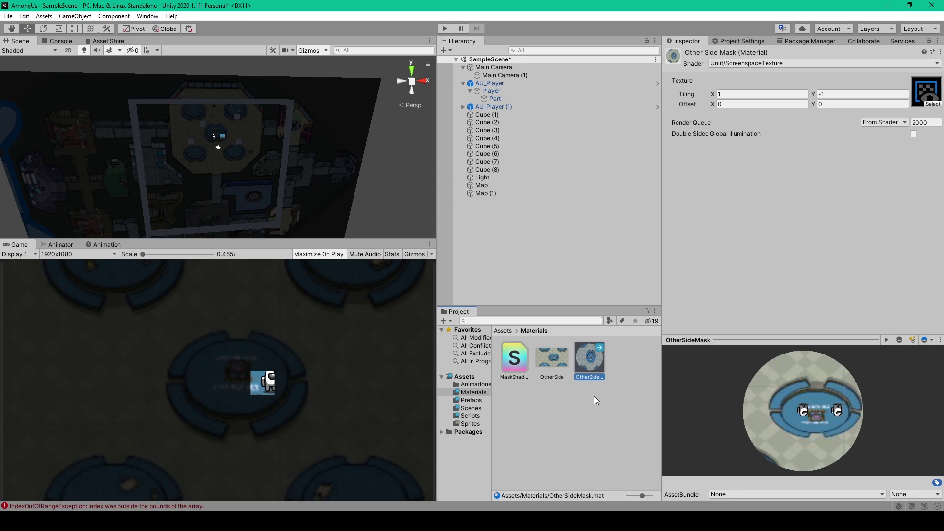
# Create the OtherSide render texture and assign it as Main Camera (1)'s Target Texture
pyautogui.rightClick(543, 414)
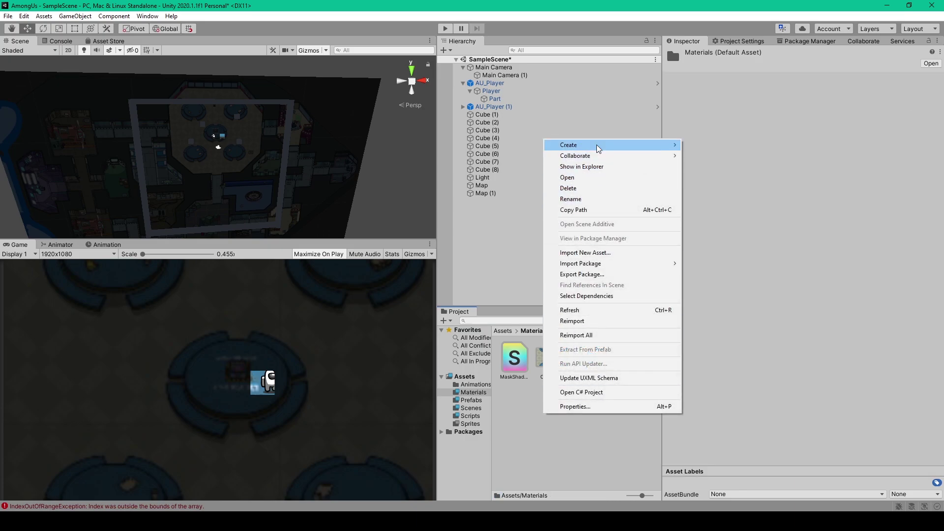
pyautogui.moveTo(599, 149)
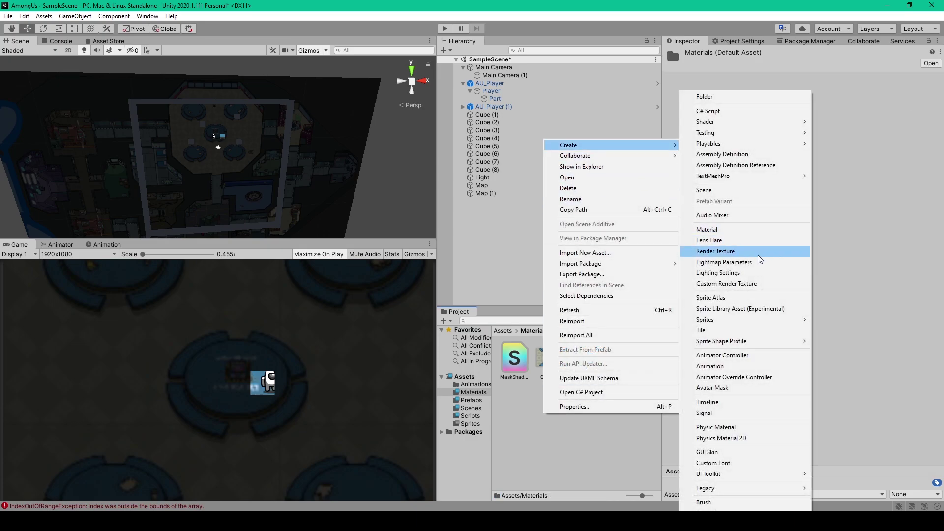
pyautogui.click(551, 379)
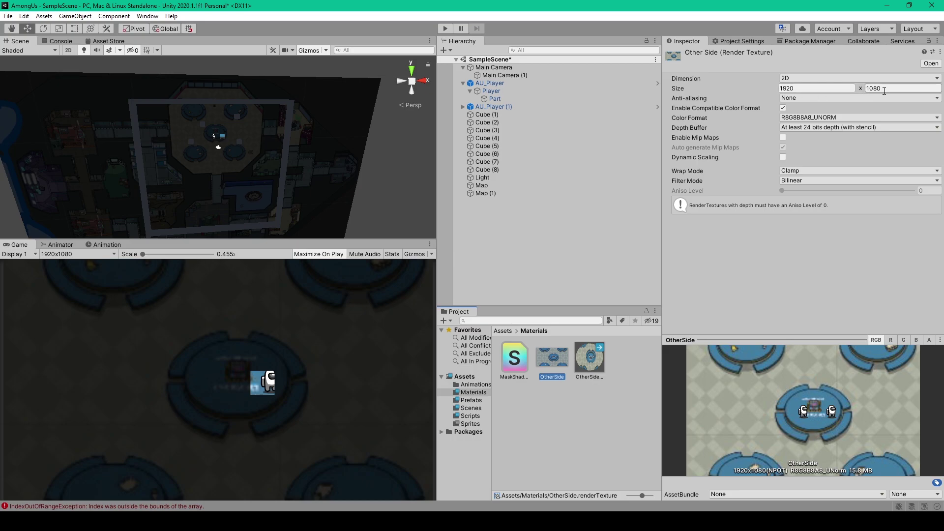
pyautogui.click(528, 76)
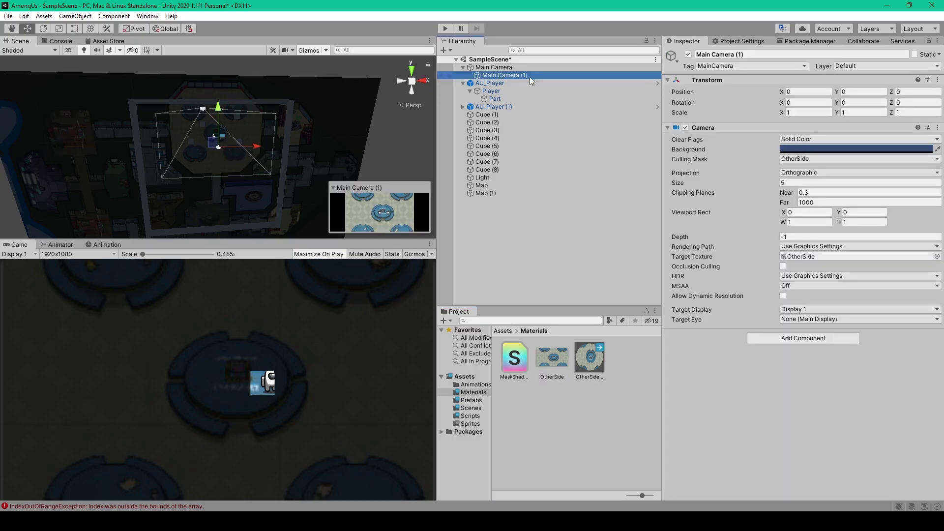
pyautogui.moveTo(553, 363); pyautogui.dragTo(801, 260)
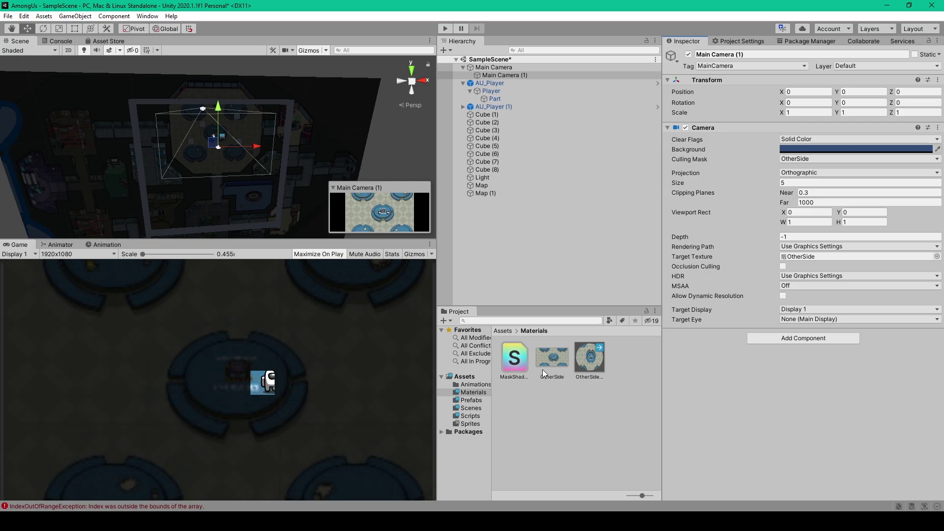
# Assign the OtherSide render texture to the OtherSideMask material's texture slot
pyautogui.click(585, 364)
pyautogui.moveTo(548, 365); pyautogui.dragTo(928, 96)
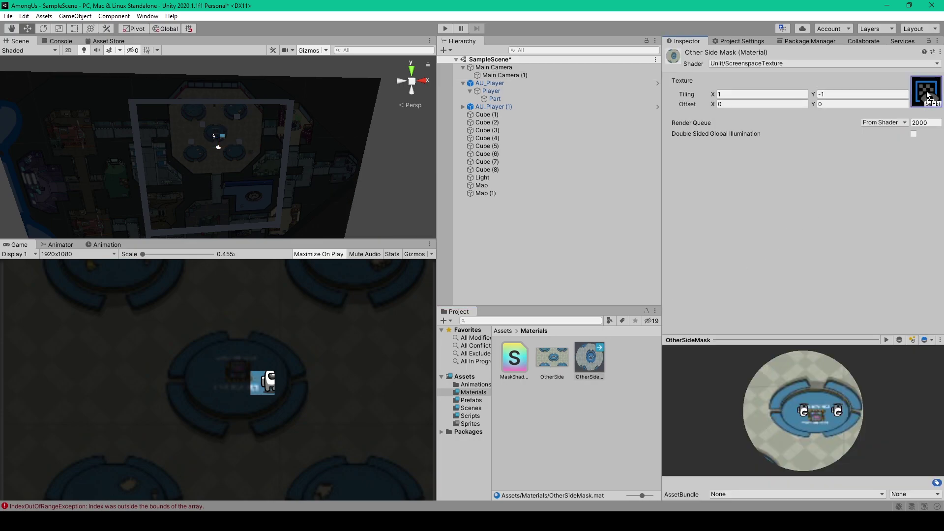
pyautogui.click(463, 84)
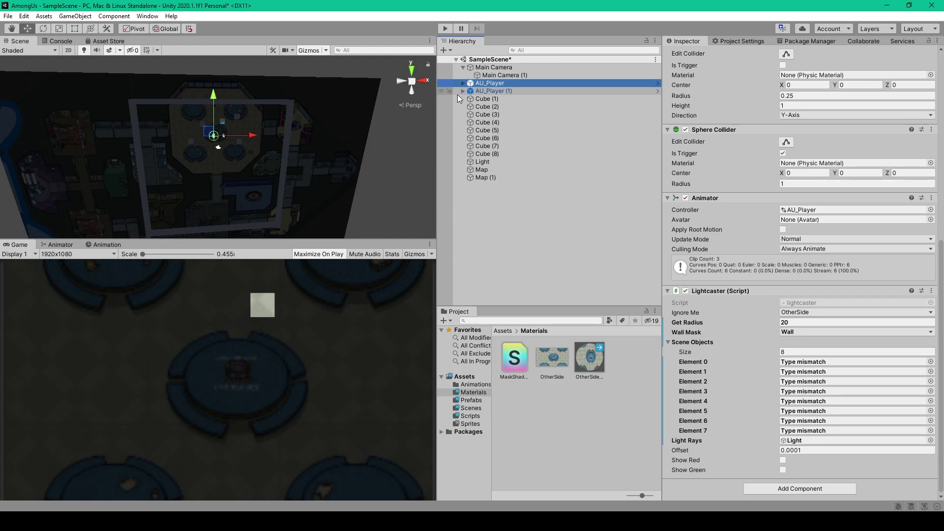
# Select all eight wall cubes, Cube (1) to Cube (8), and keep them on the Wall layer
pyautogui.click(480, 100)
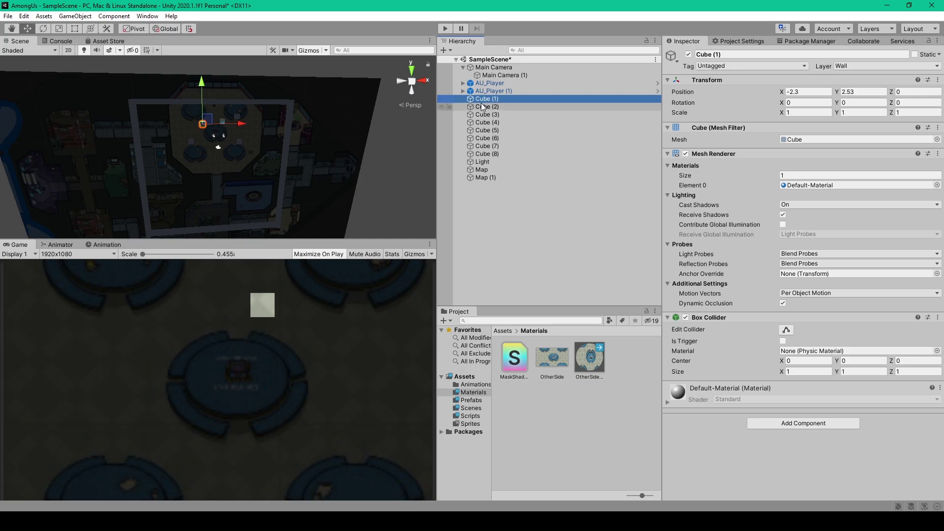
pyautogui.keyDown('shift'); pyautogui.click(494, 122); pyautogui.keyUp('shift')
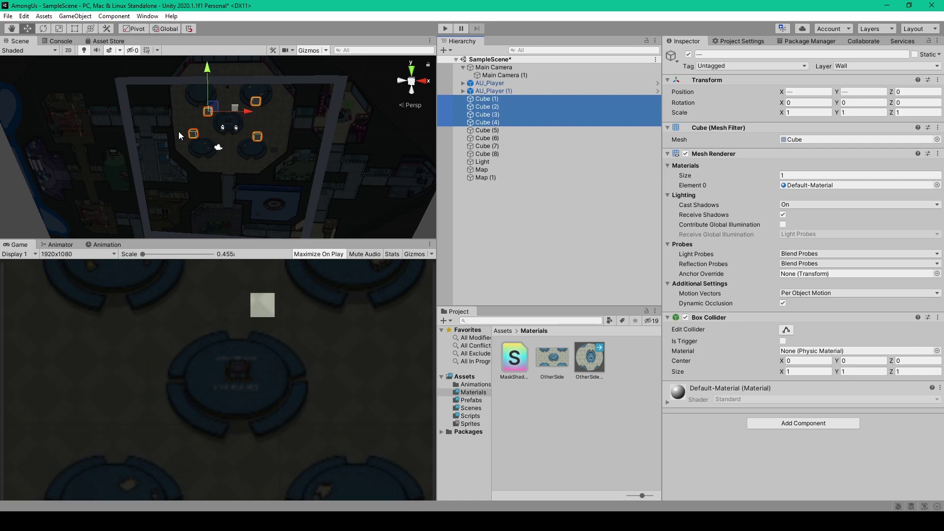
pyautogui.click(494, 131)
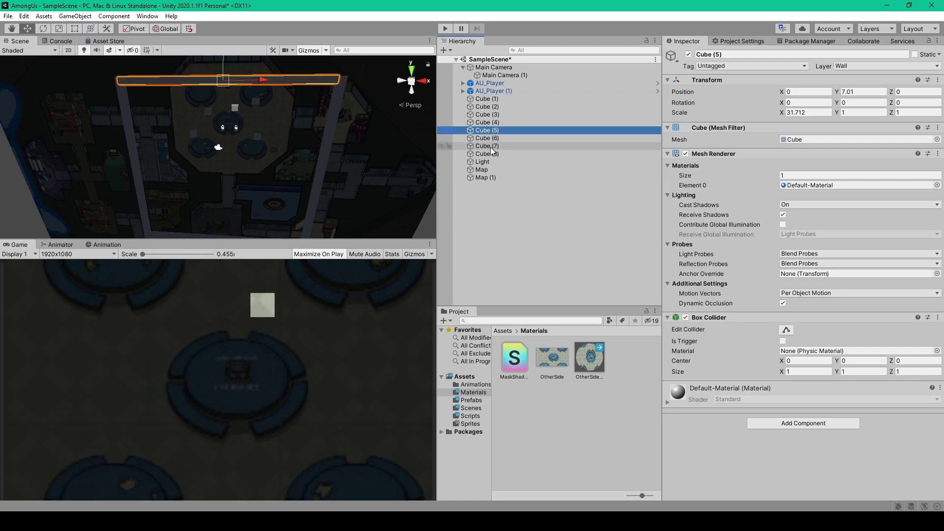
pyautogui.keyDown('shift'); pyautogui.click(489, 153); pyautogui.keyUp('shift')
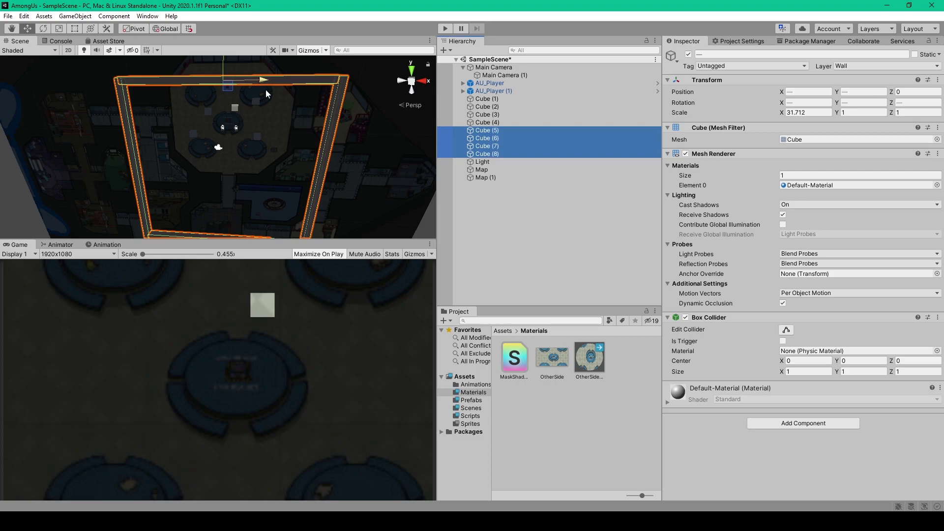
pyautogui.click(491, 99)
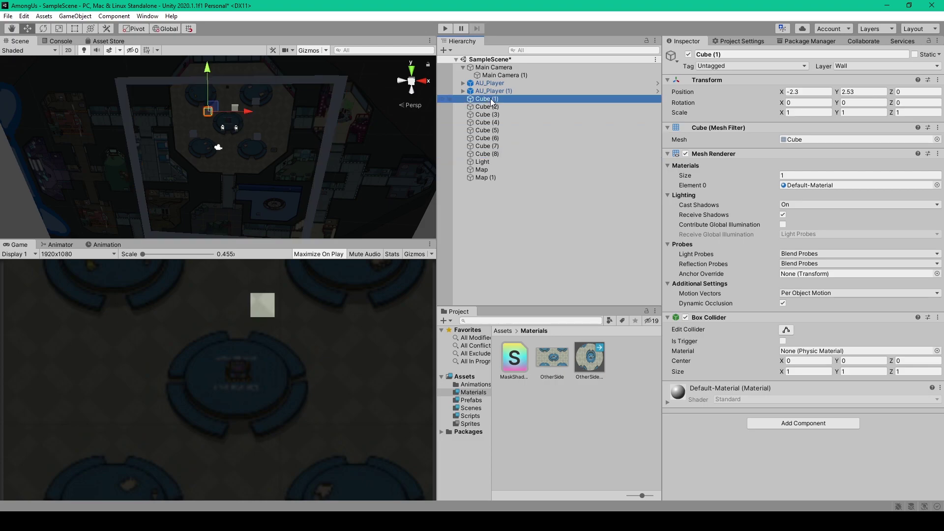
pyautogui.keyDown('shift'); pyautogui.click(499, 154); pyautogui.keyUp('shift')
pyautogui.click(847, 67)
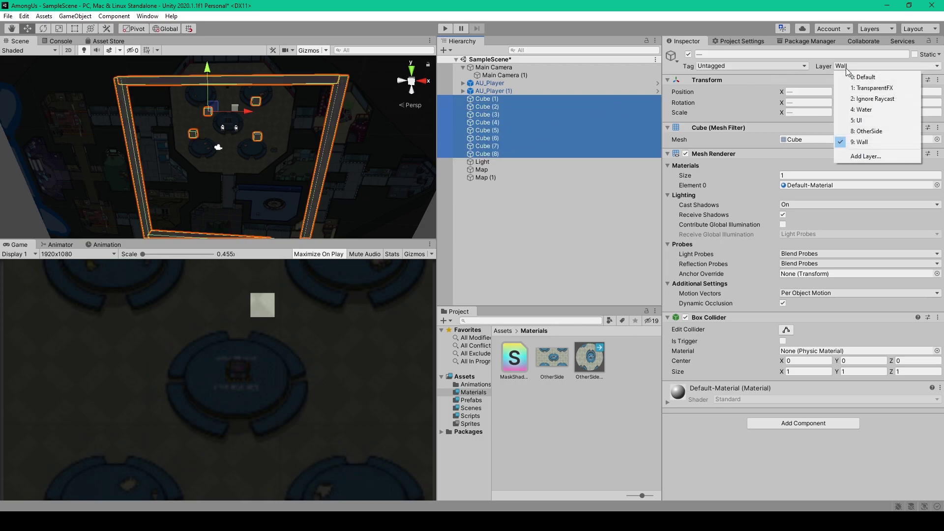
pyautogui.click(802, 81)
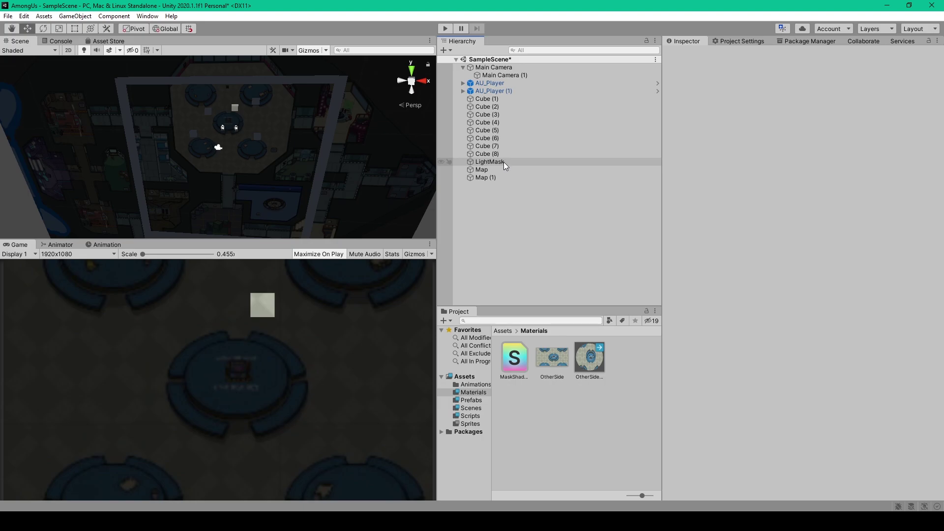
# Add a Box Collider to LightMask, then remove it again, leaving just the masked cube mesh
pyautogui.click(502, 162)
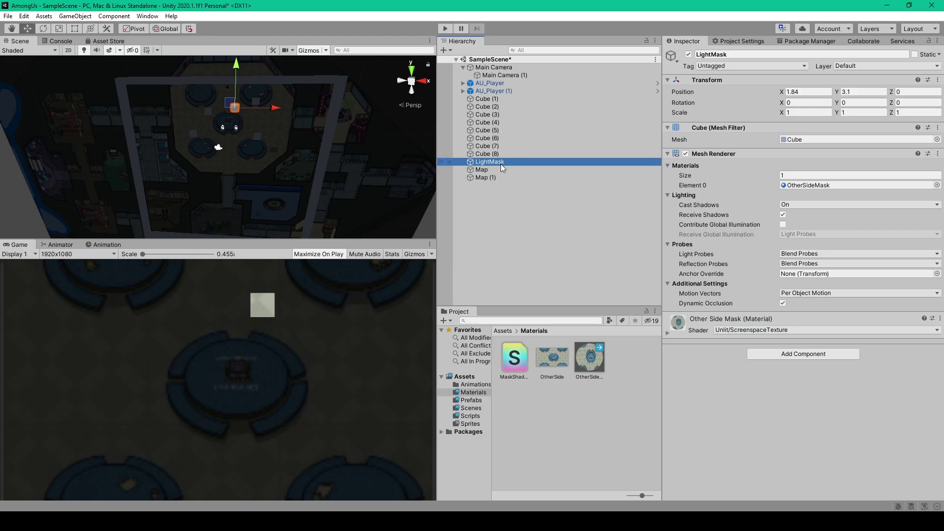
pyautogui.click(763, 384)
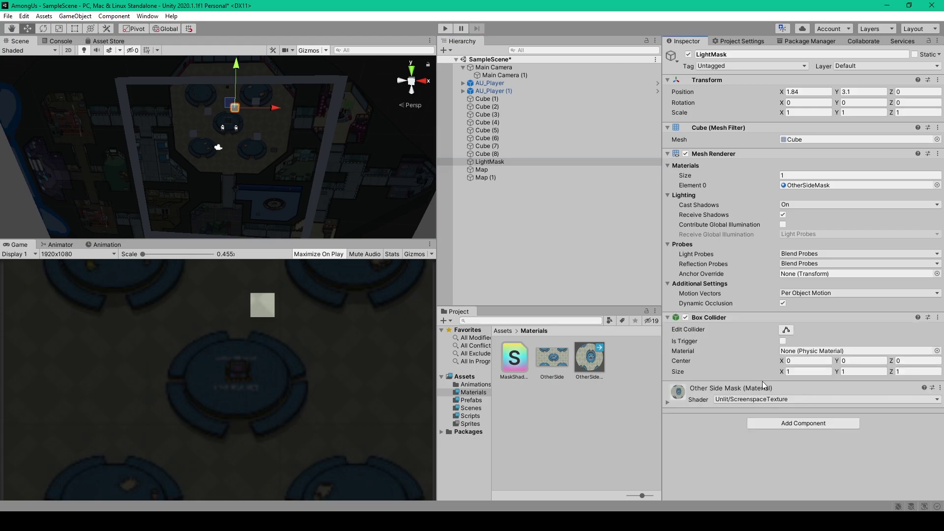
pyautogui.click(938, 317)
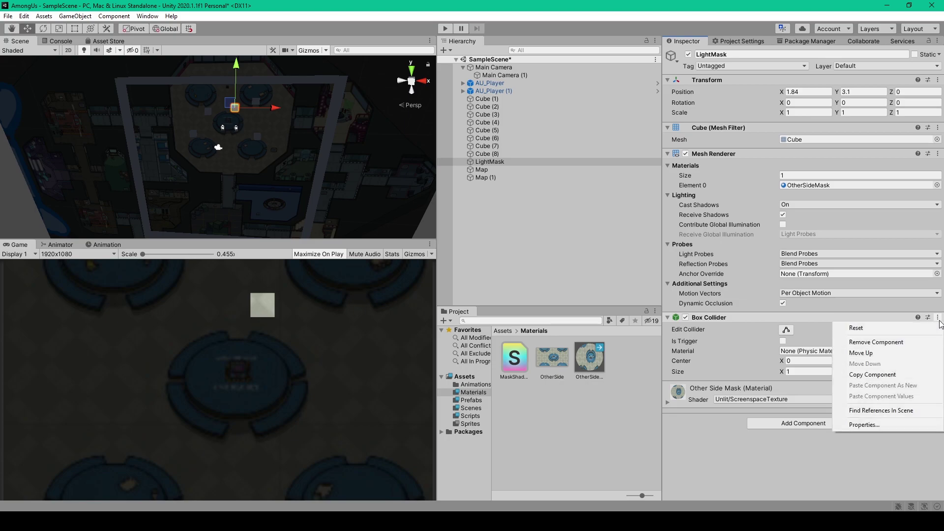
pyautogui.click(856, 342)
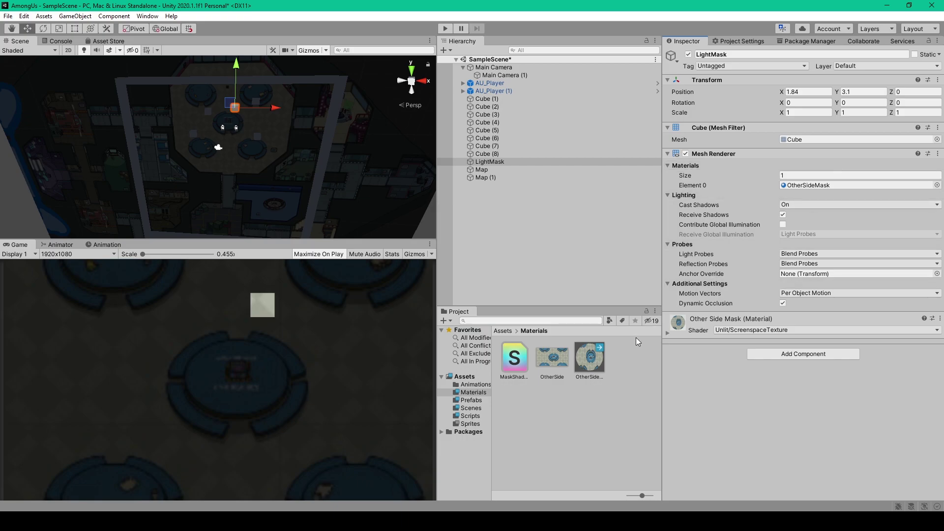
pyautogui.click(514, 162)
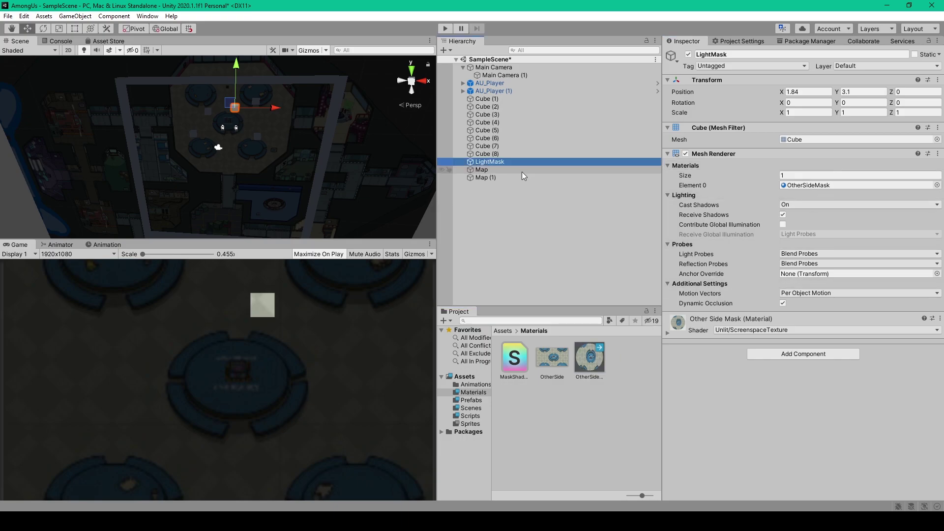
# Inspect the Map object and locate its among-us-map sprite asset, then reselect Map
pyautogui.click(523, 170)
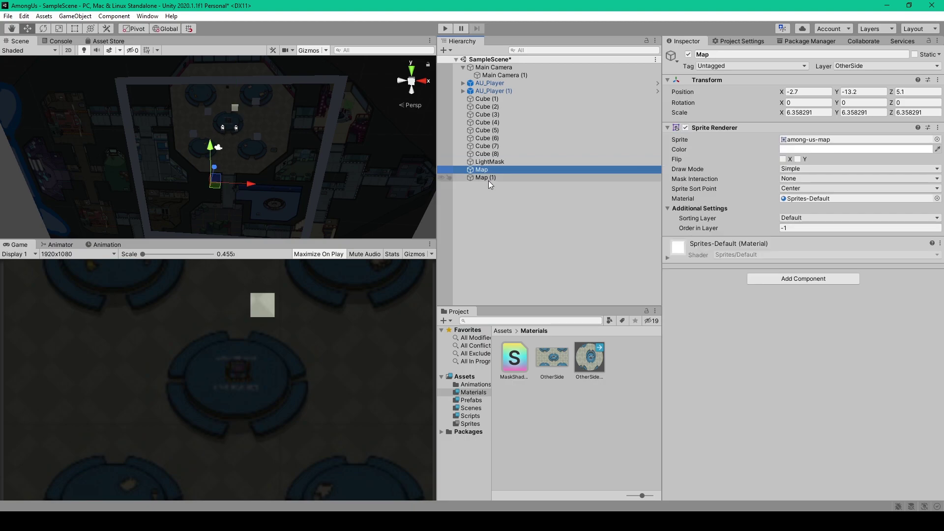
pyautogui.rightClick(497, 206)
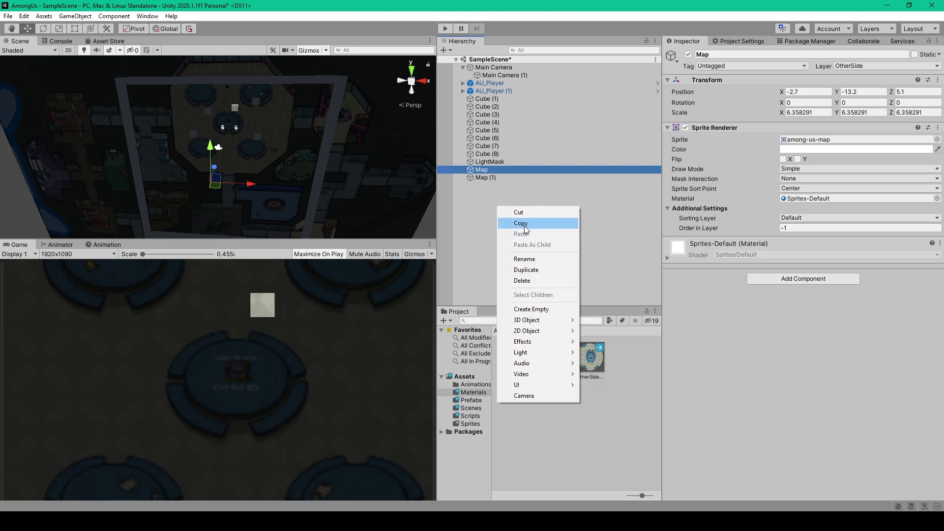
pyautogui.moveTo(535, 334)
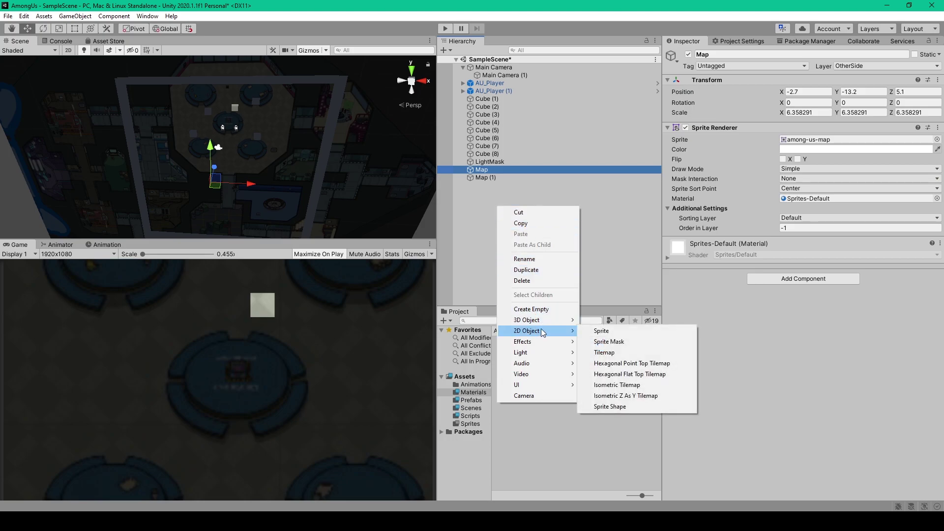
pyautogui.click(494, 170)
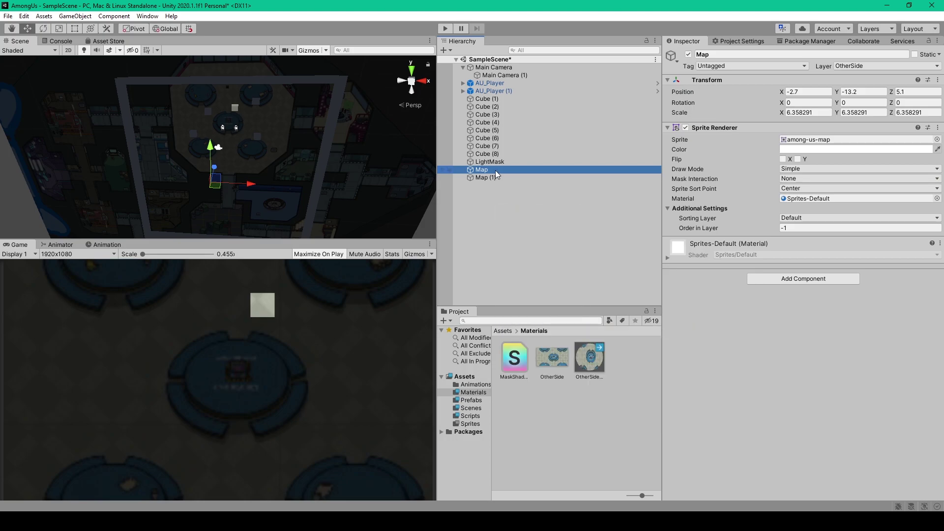
pyautogui.doubleClick(847, 143)
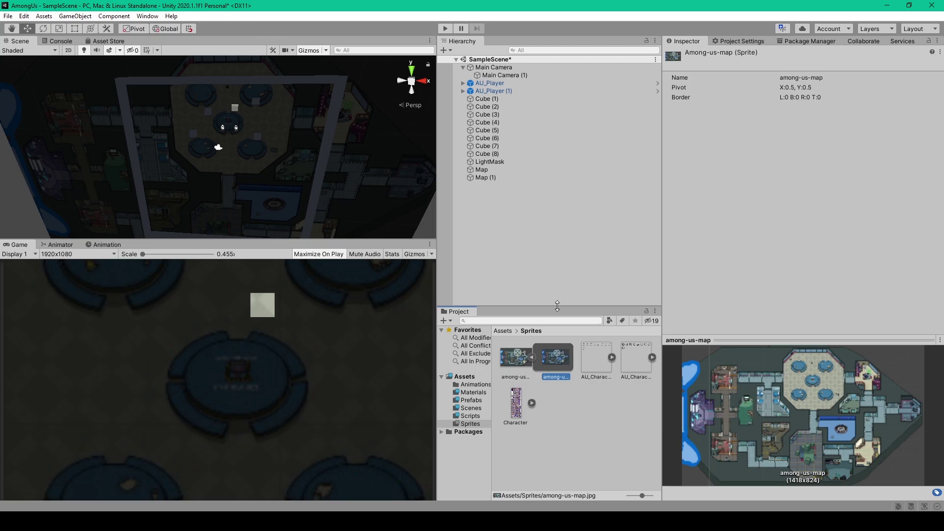
pyautogui.click(551, 169)
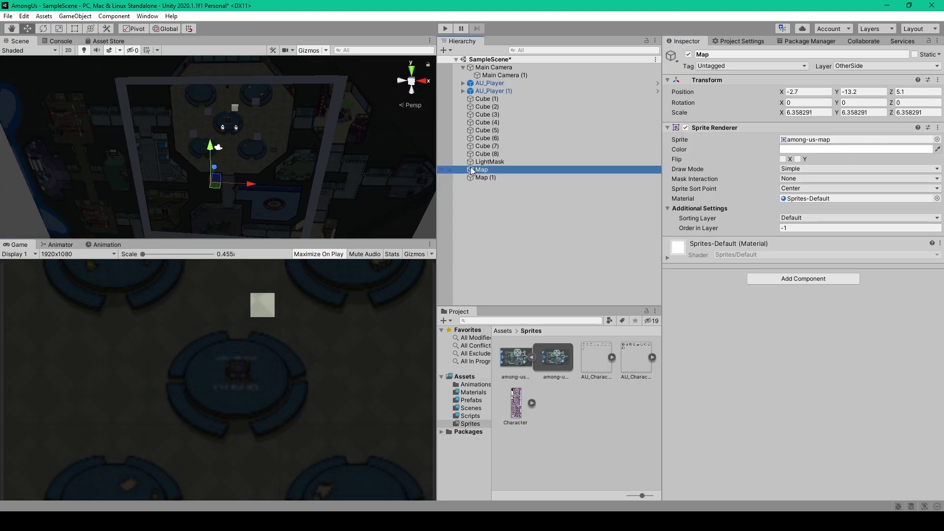
# Check Map's layer list, keeping it on the OtherSide layer
pyautogui.click(788, 227)
pyautogui.click(874, 67)
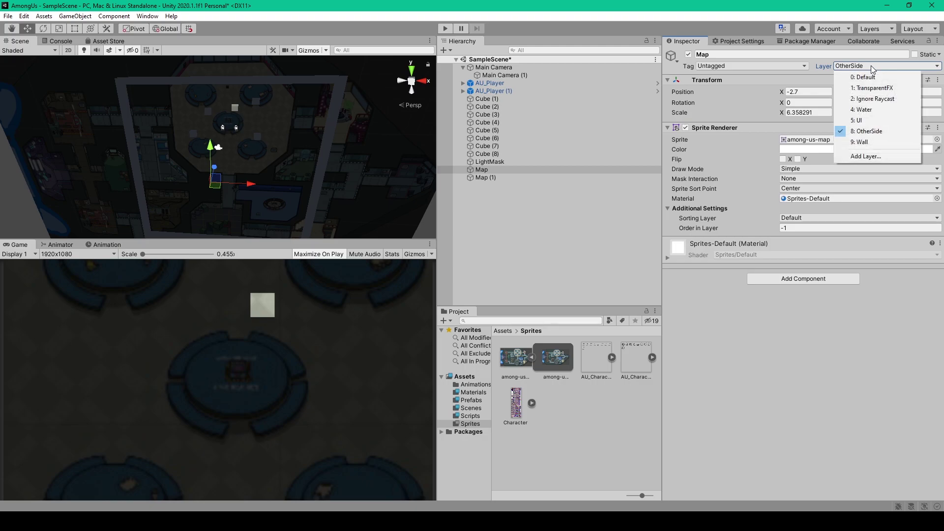
pyautogui.click(523, 170)
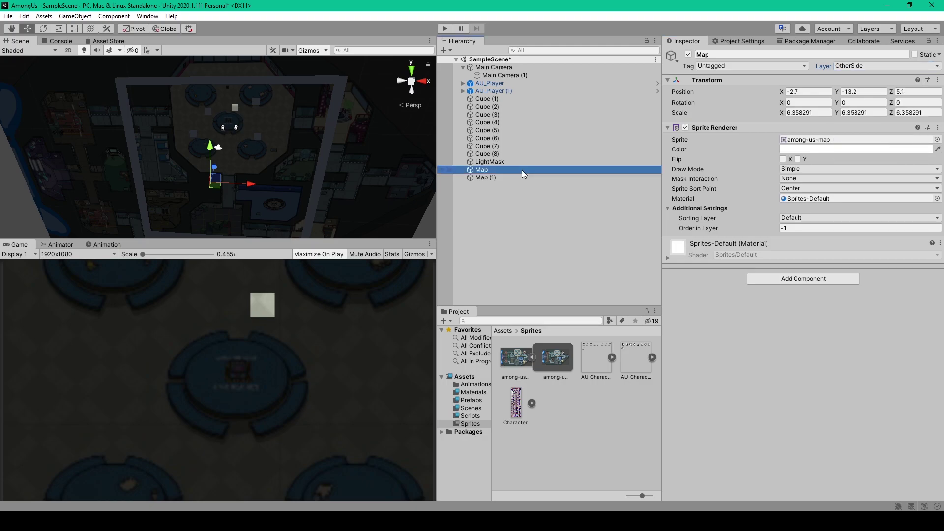
# Inspect Map (1): Default layer and a dark grey 303030 tint
pyautogui.click(514, 178)
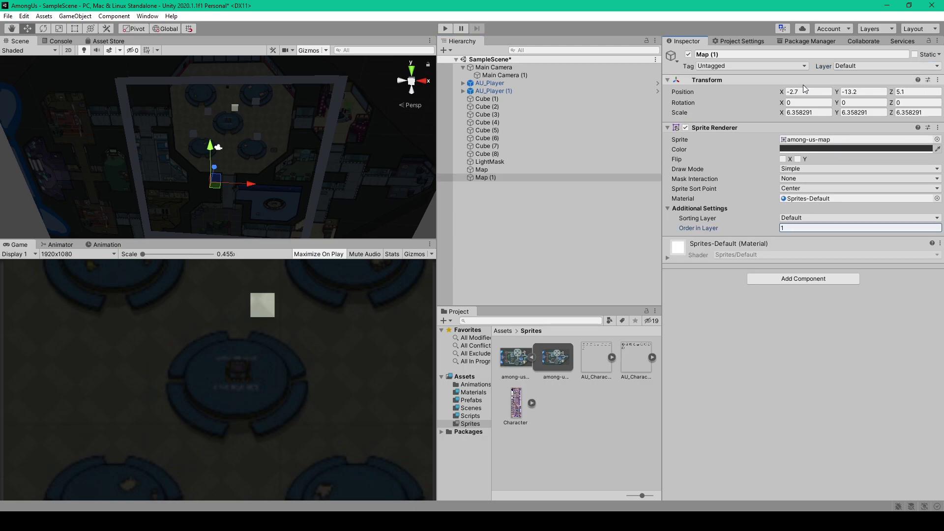
pyautogui.click(855, 66)
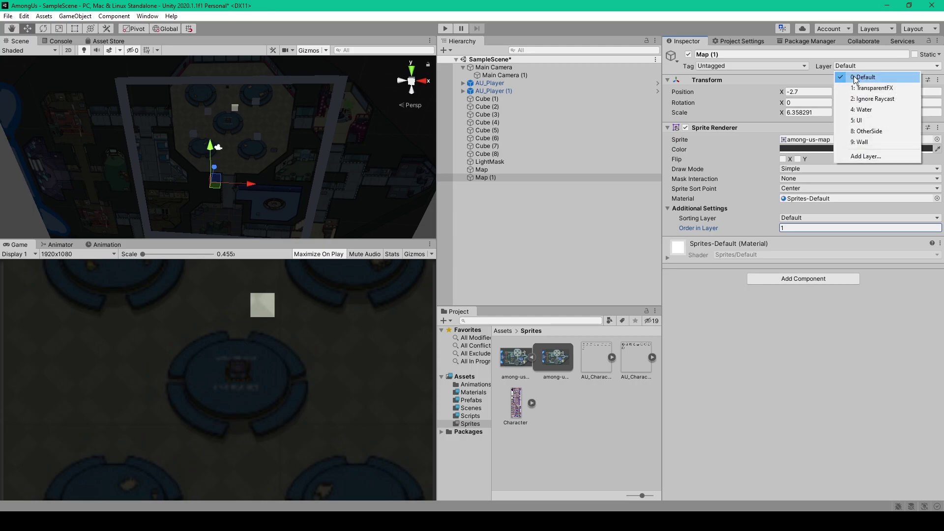
pyautogui.click(854, 77)
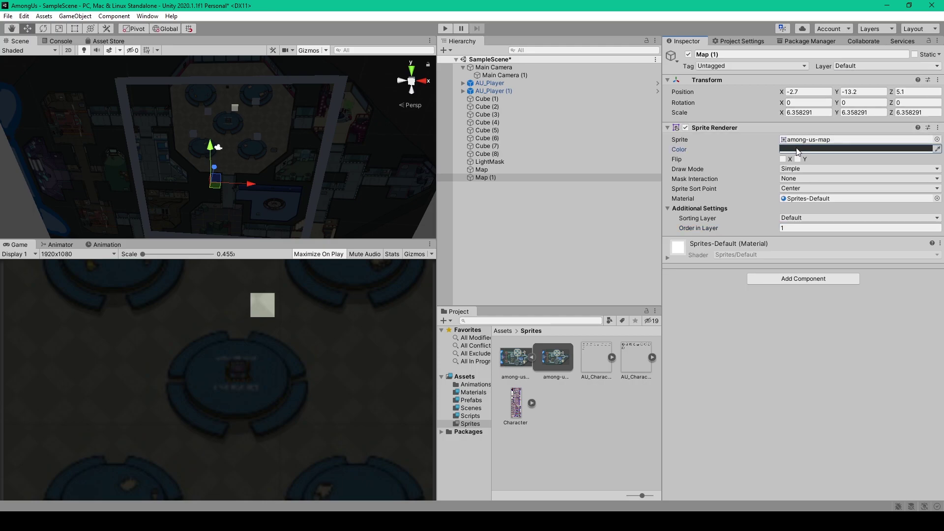
pyautogui.click(796, 148)
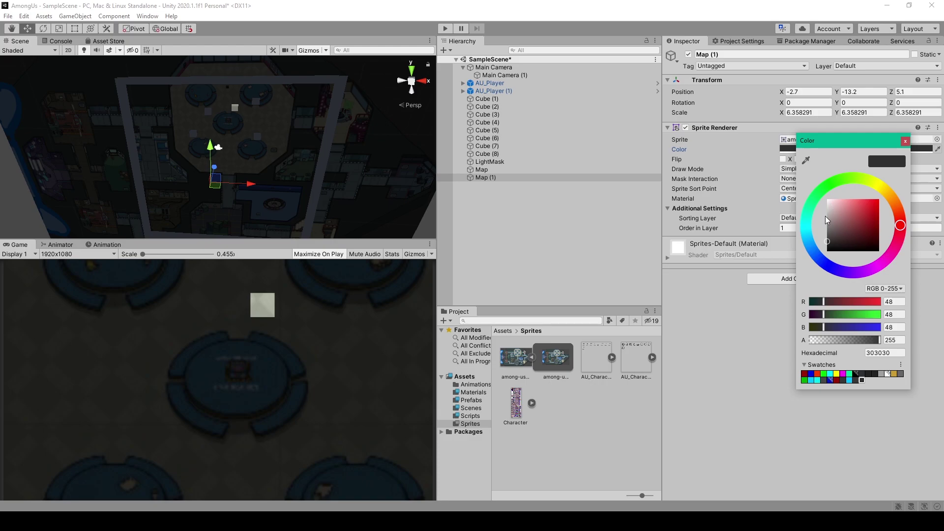
pyautogui.press('Return')
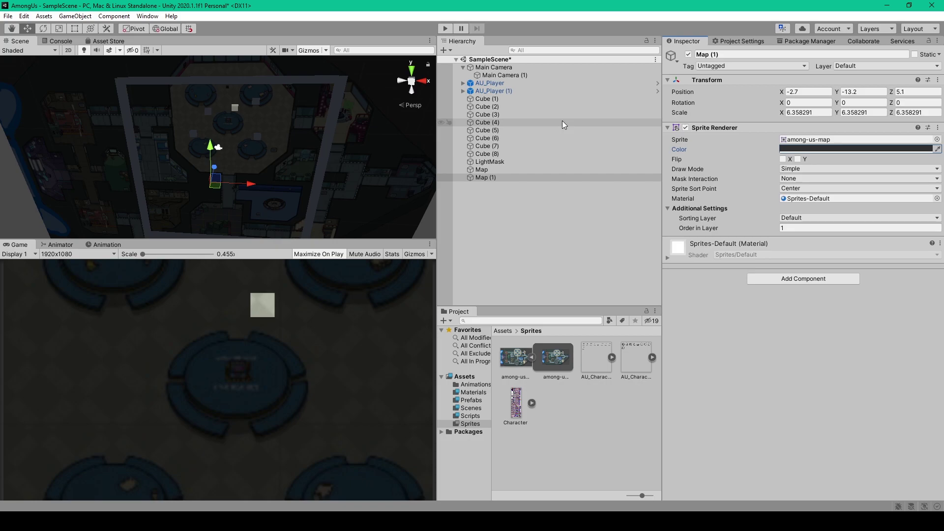
# Select AU_Player and attach the Lightcaster script to it
pyautogui.click(504, 85)
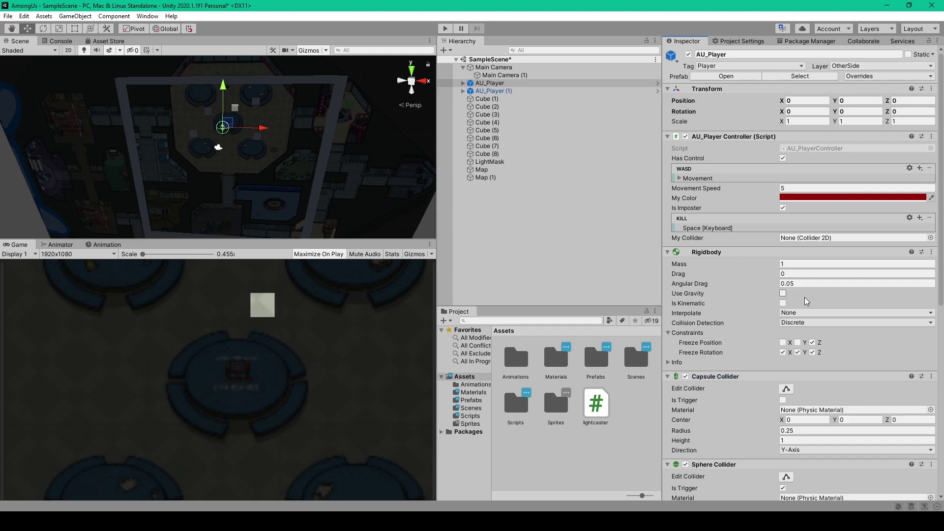
pyautogui.scroll(-10, 806, 301)
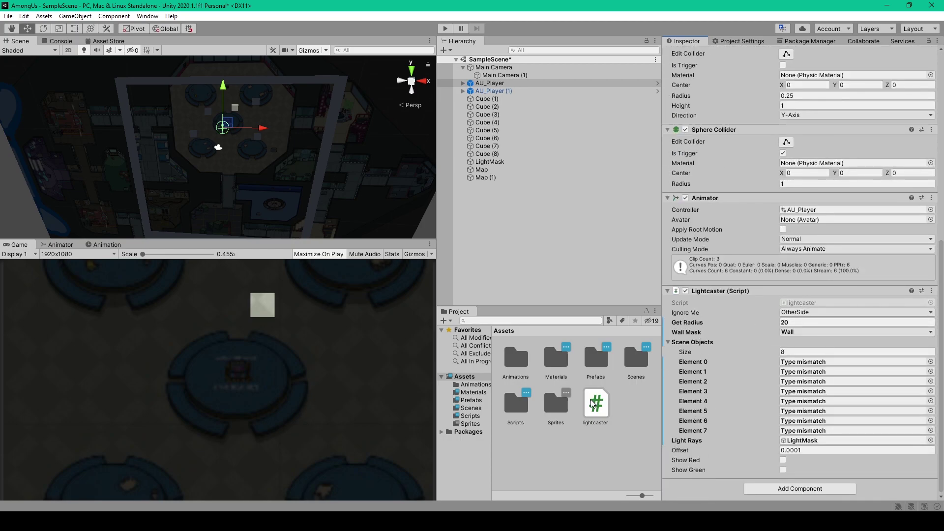
pyautogui.moveTo(593, 403); pyautogui.dragTo(746, 357)
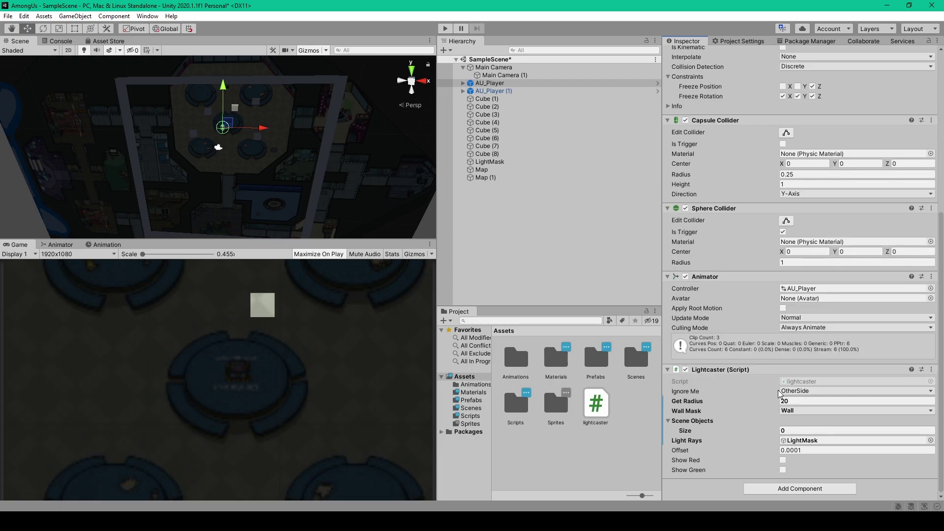
# Set Lightcaster's Ignore Me to OtherSide, Get Radius to 20 and Wall Mask to Wall
pyautogui.click(782, 392)
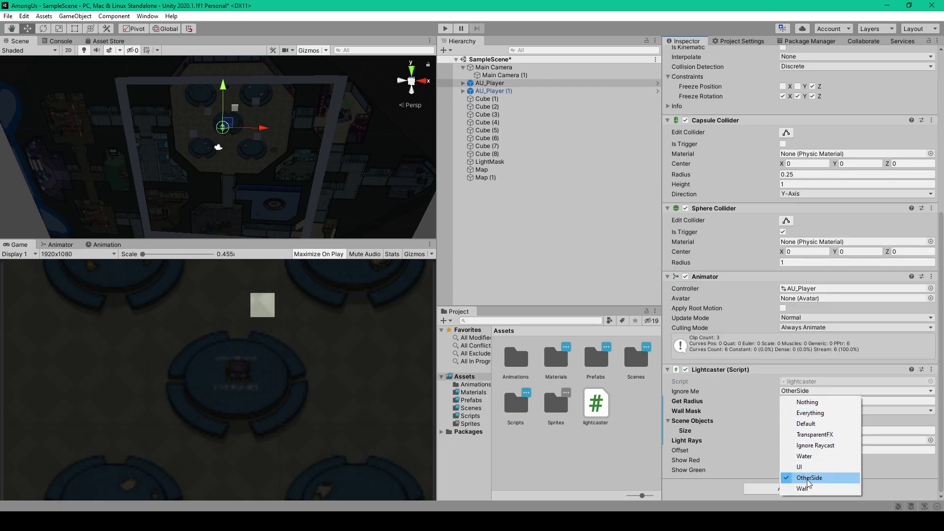
pyautogui.press('Escape')
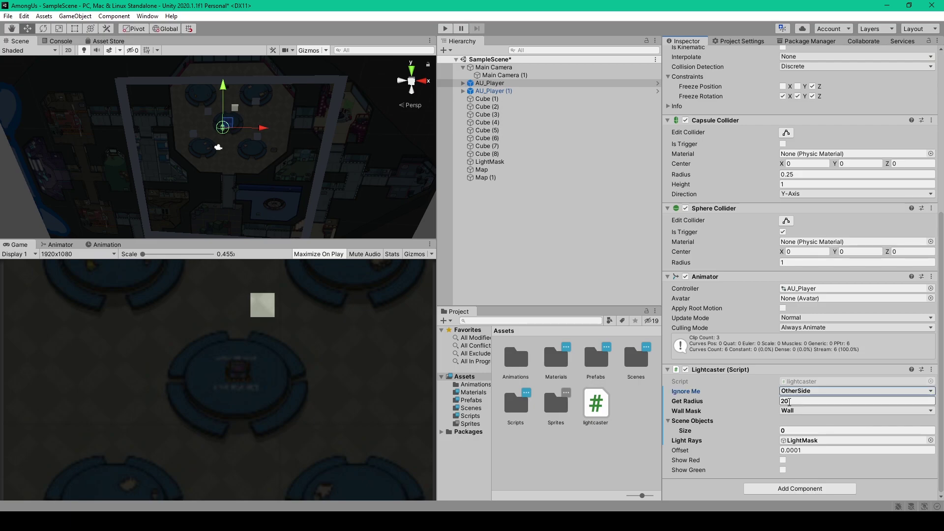
pyautogui.click(790, 402)
pyautogui.write('20')
pyautogui.press('Return')
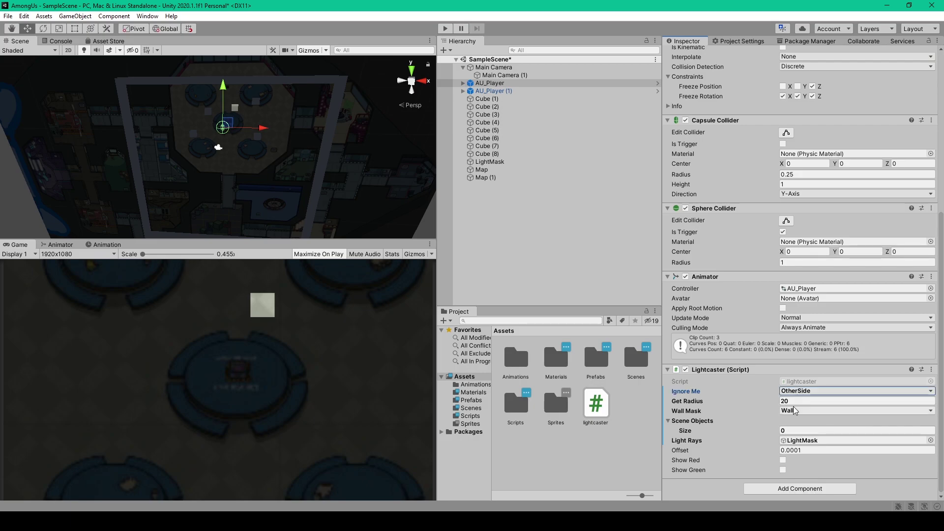
pyautogui.click(795, 412)
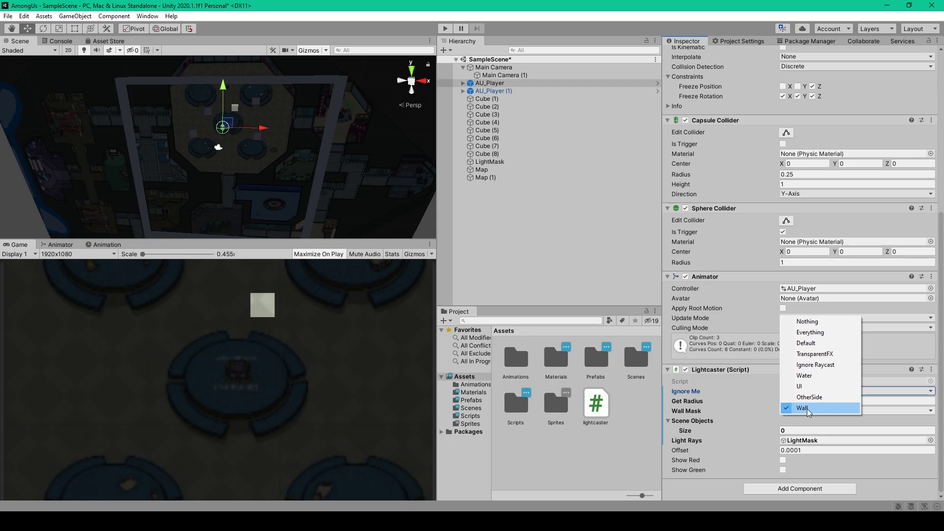
pyautogui.click(808, 412)
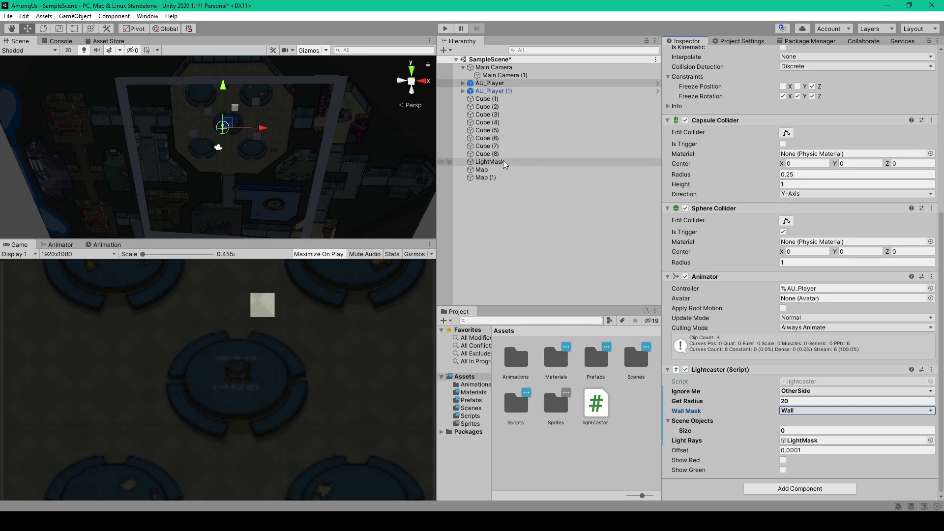
# Set the Lightcaster Offset to 0.05
pyautogui.click(809, 441)
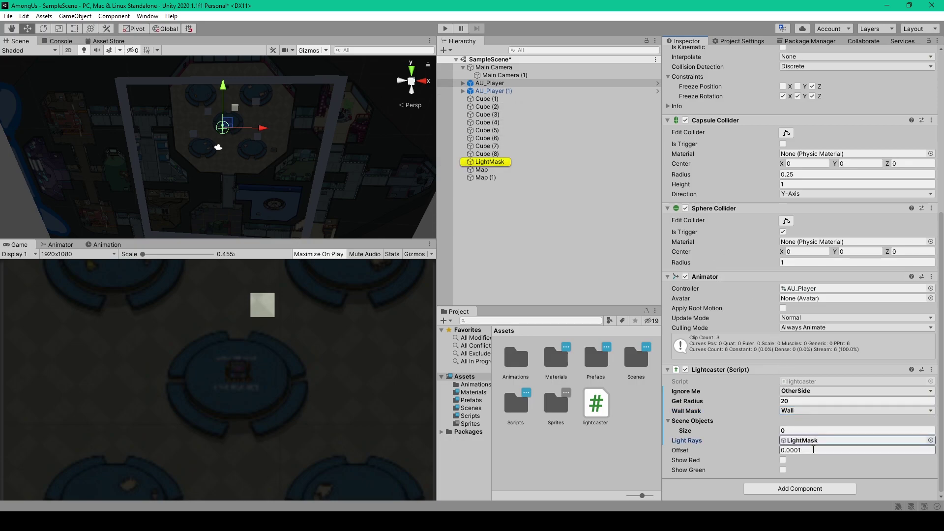
pyautogui.click(813, 450)
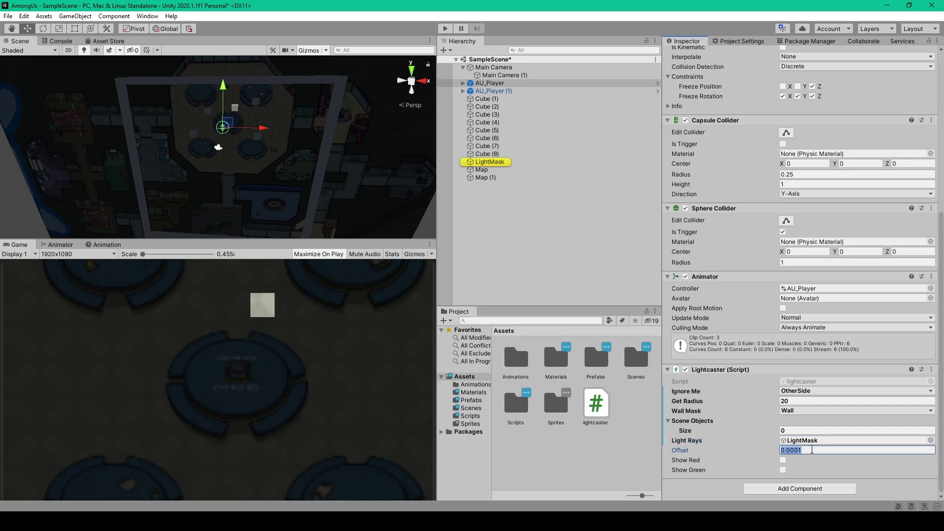
pyautogui.write('.05')
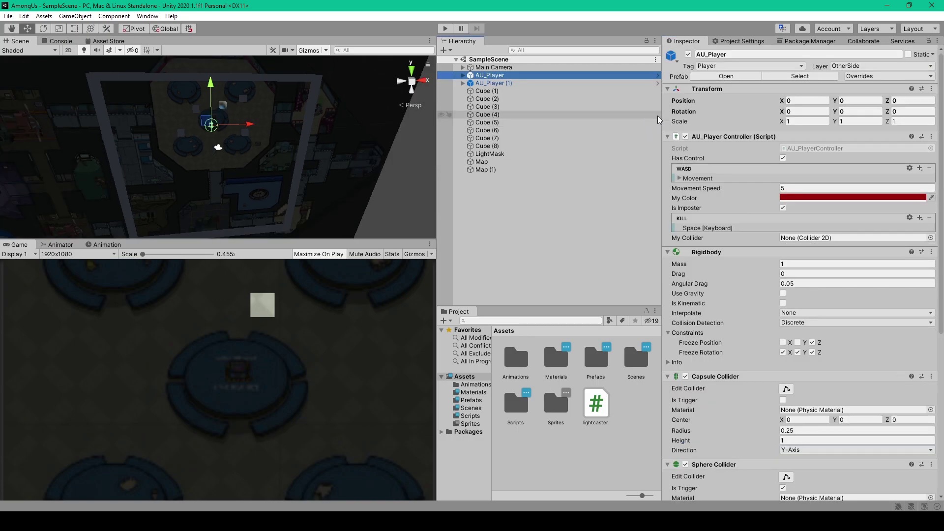
# Apply all overrides to the AU_Player prefab
pyautogui.click(868, 77)
pyautogui.click(903, 153)
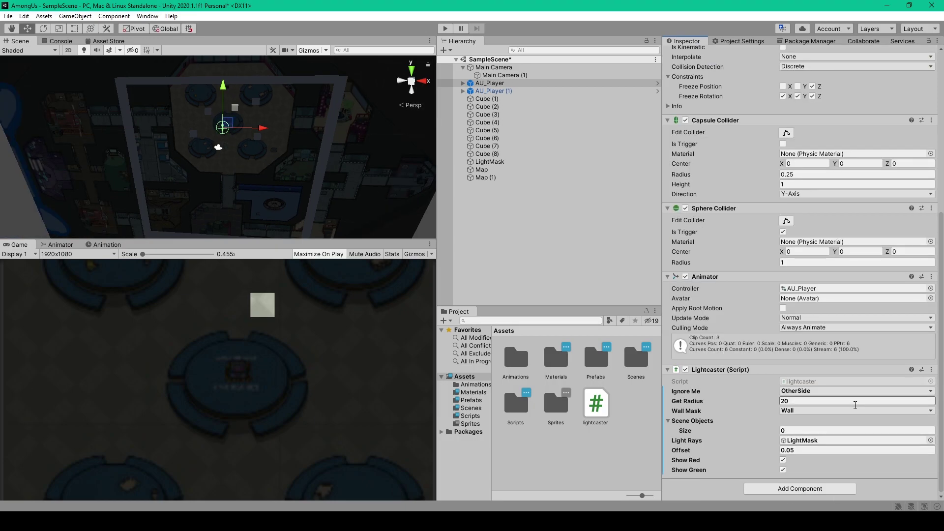
pyautogui.press('Return')
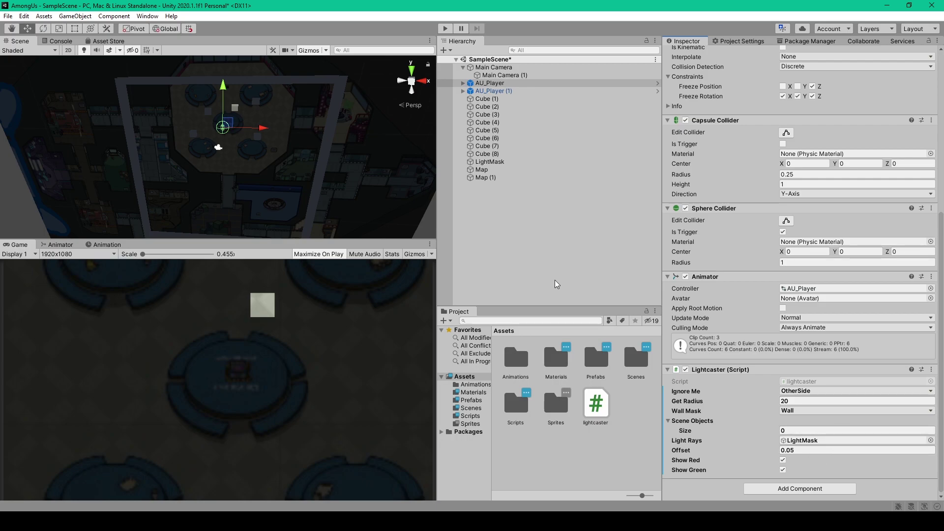
# Play the scene and walk the player left, down beside the table, then up-right to reveal the crewmate
pyautogui.click(446, 28)
pyautogui.press('w')
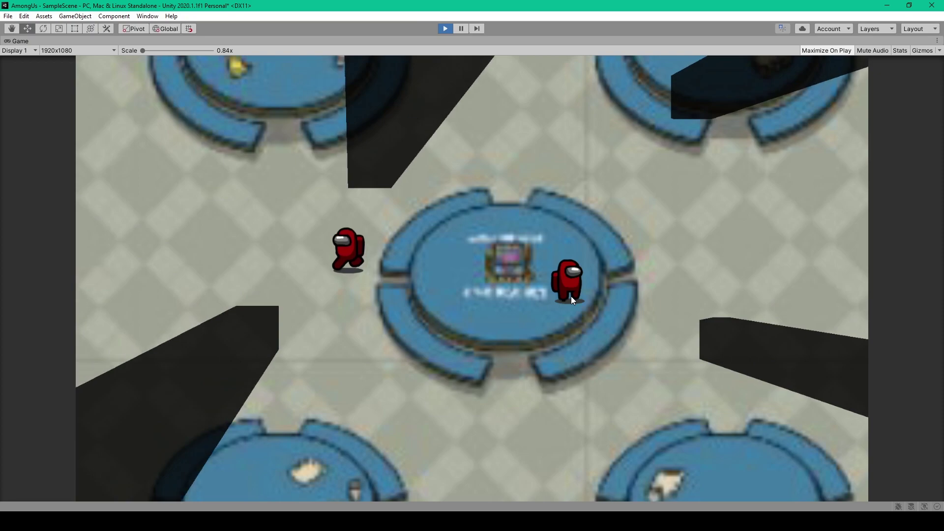
pyautogui.press('a')
pyautogui.hotkey('a', 's')
pyautogui.press('s')
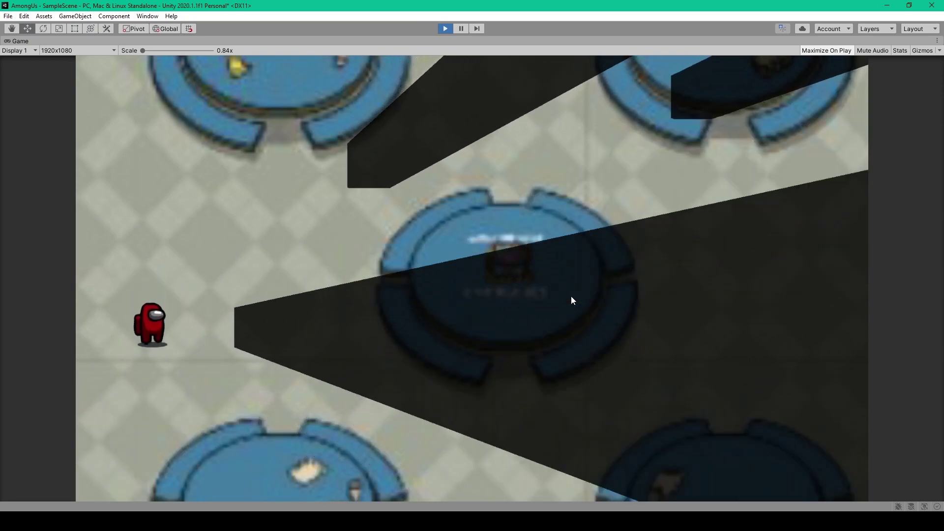
pyautogui.press('w')
pyautogui.press('s')
pyautogui.press('w')
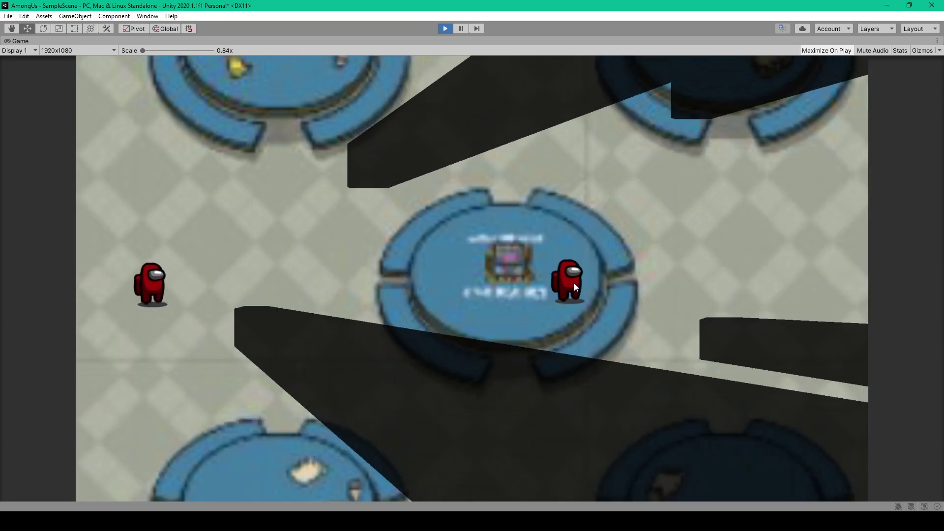